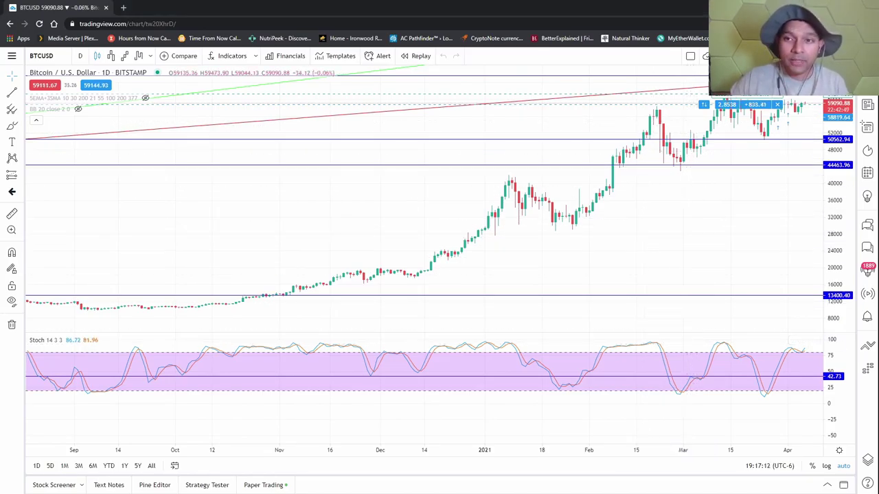
Step: Examine the daily BTCUSD candles up to April 2021 against the drawn trendlines and horizontal price levels
scroll(707, 218, down, 3)
drag(740, 220, 437, 241)
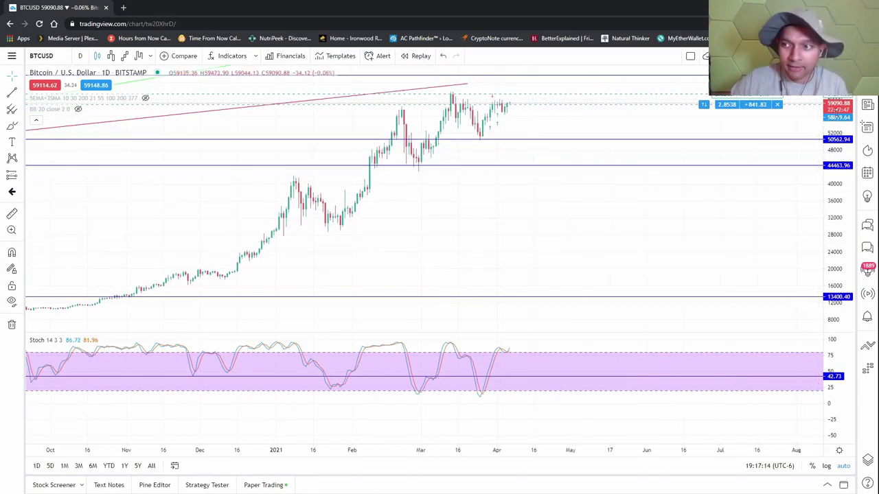
drag(834, 143, 631, 227)
drag(826, 213, 828, 182)
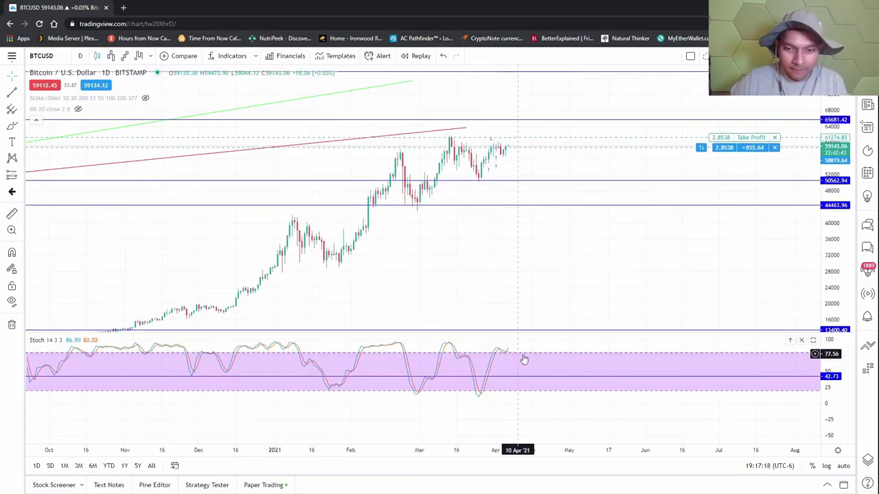
scroll(495, 355, up, 3)
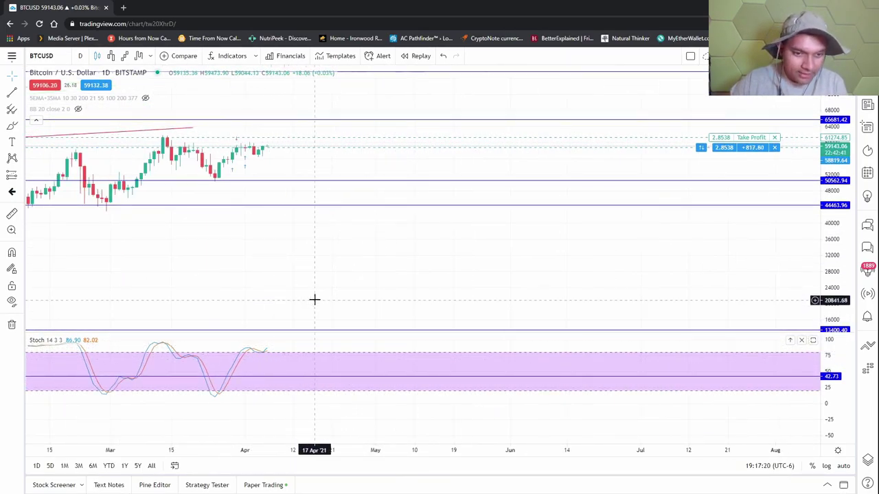
scroll(314, 300, down, 4)
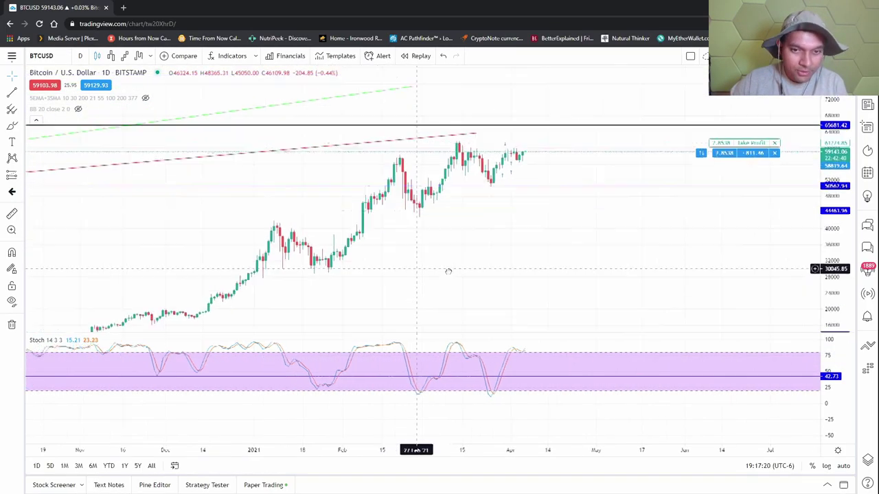
Step: Switch the daily BTCUSD chart to the Line Break type and examine the recent blocks around the price levels
click(110, 57)
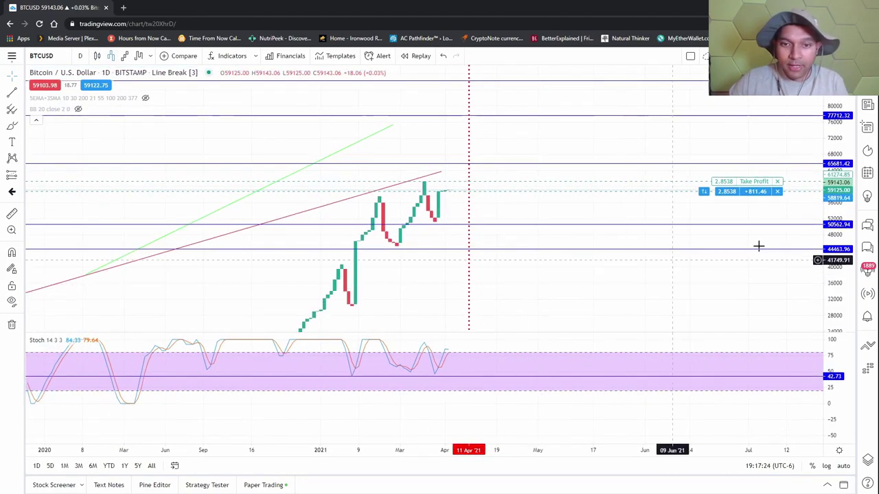
scroll(462, 222, up, 4)
drag(236, 225, 518, 248)
scroll(316, 247, up, 3)
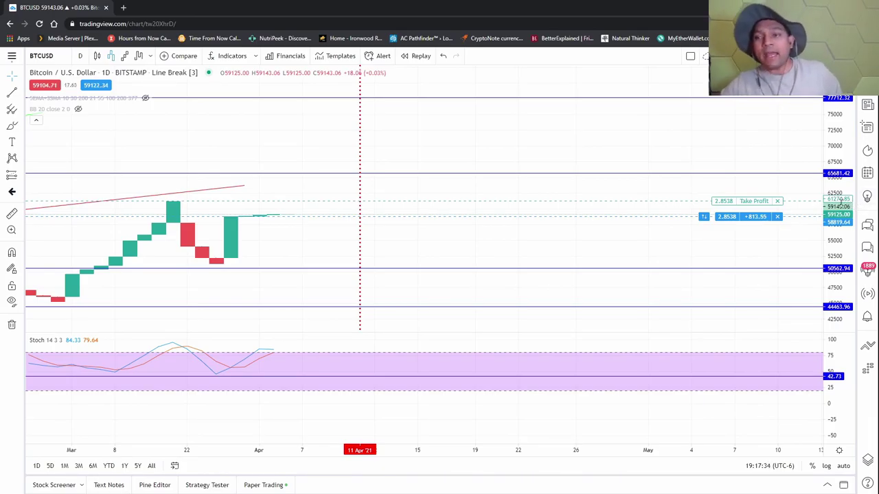
scroll(239, 186, down, 4)
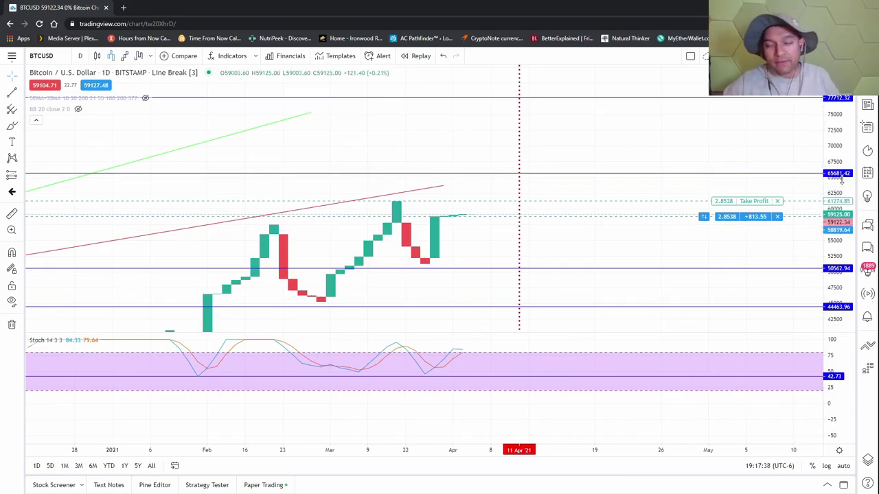
scroll(661, 190, down, 2)
drag(689, 197, 525, 227)
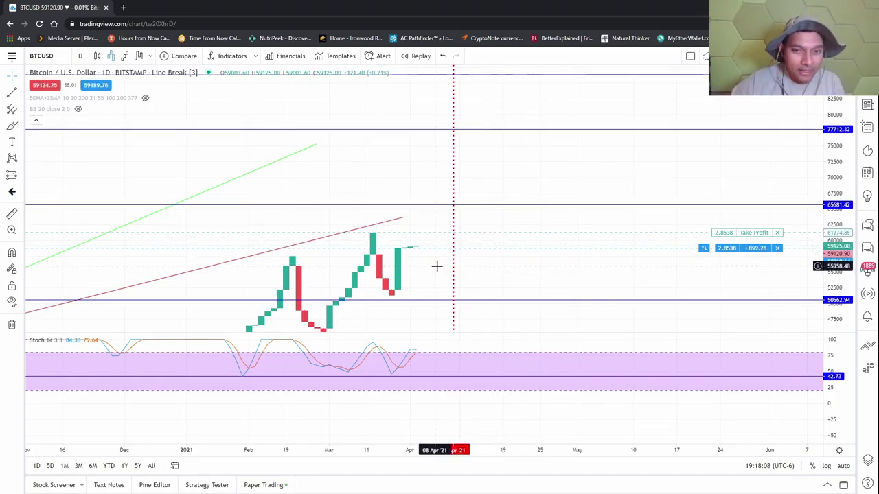
drag(532, 278, 591, 270)
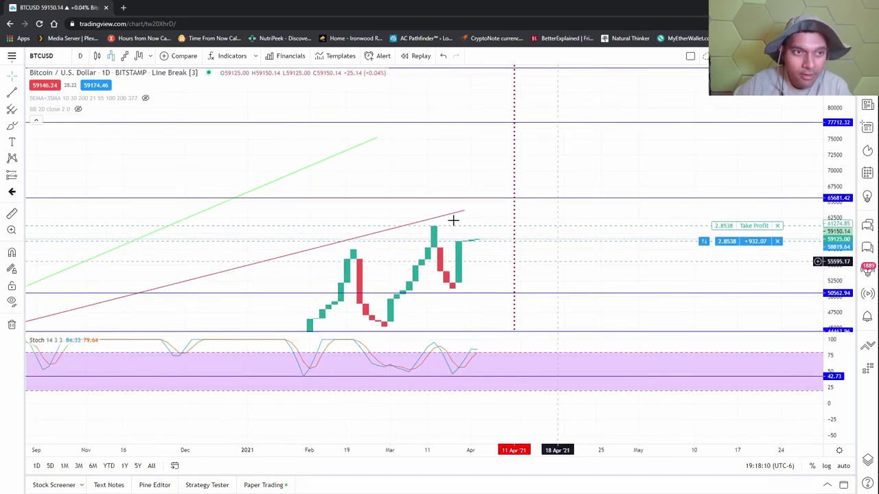
Step: Change the chart type to Renko and examine the recent bricks relative to the red and green trendlines
click(124, 56)
scroll(718, 310, up, 8)
drag(719, 312, 435, 263)
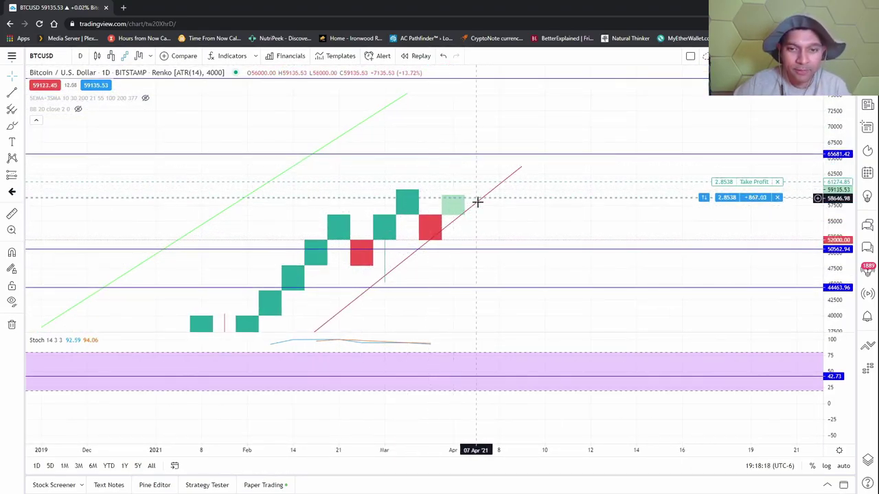
drag(476, 202, 526, 149)
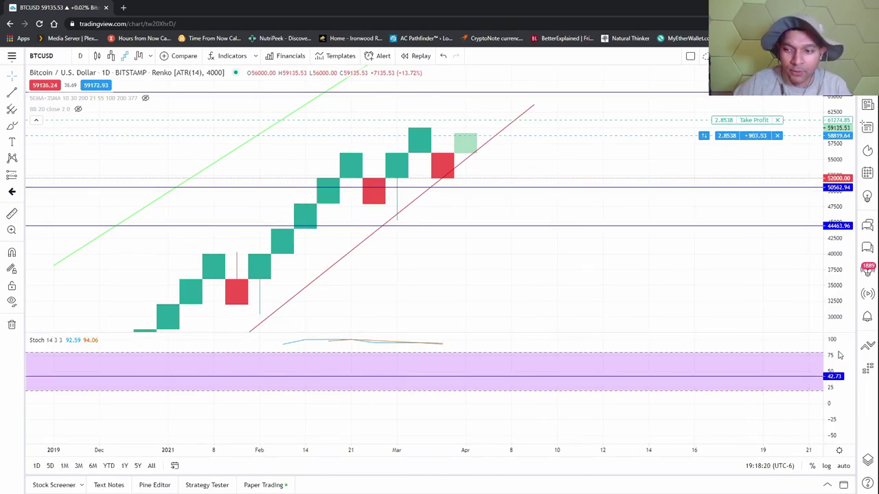
drag(613, 277, 447, 313)
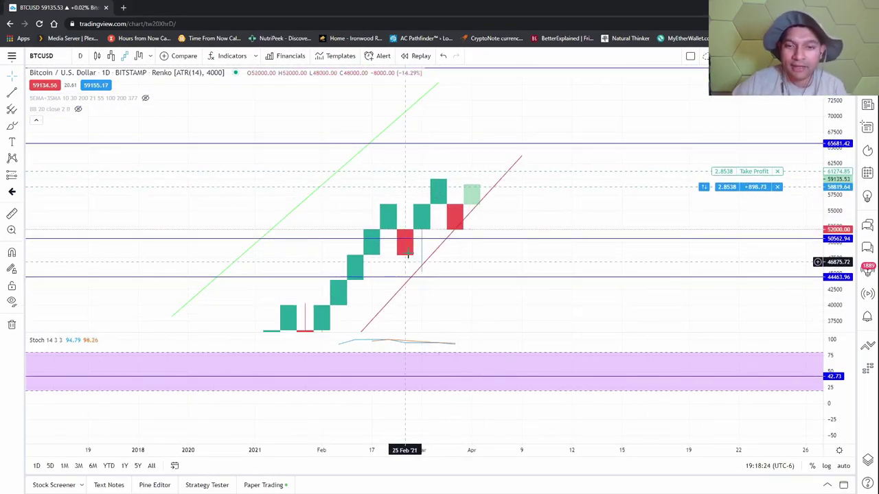
drag(821, 152, 491, 300)
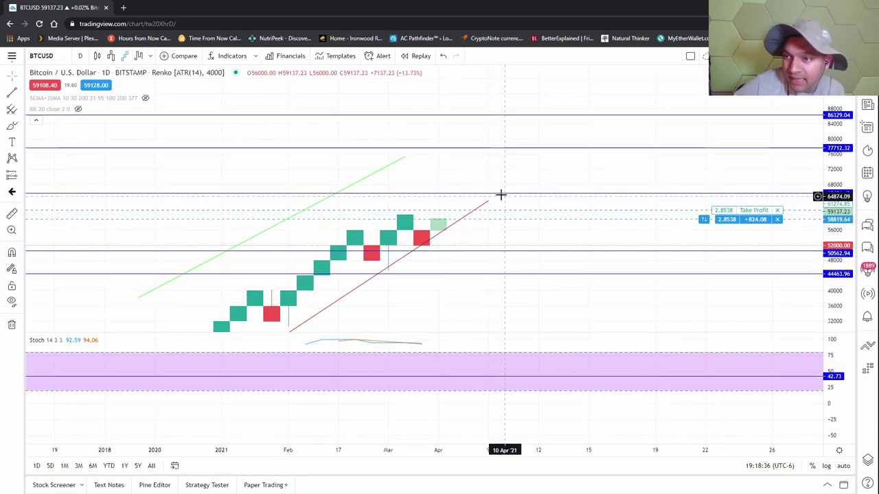
Step: Preview the Kagi chart type and return the BTCUSD chart to candlesticks
click(140, 57)
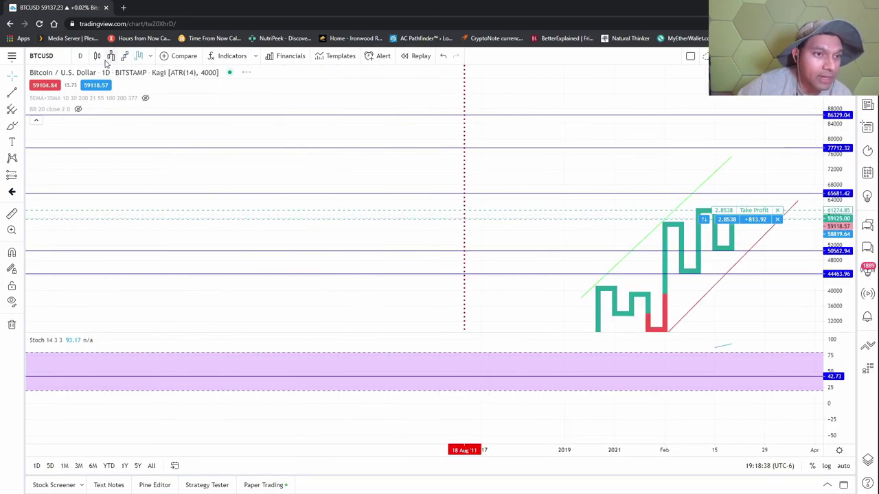
click(97, 55)
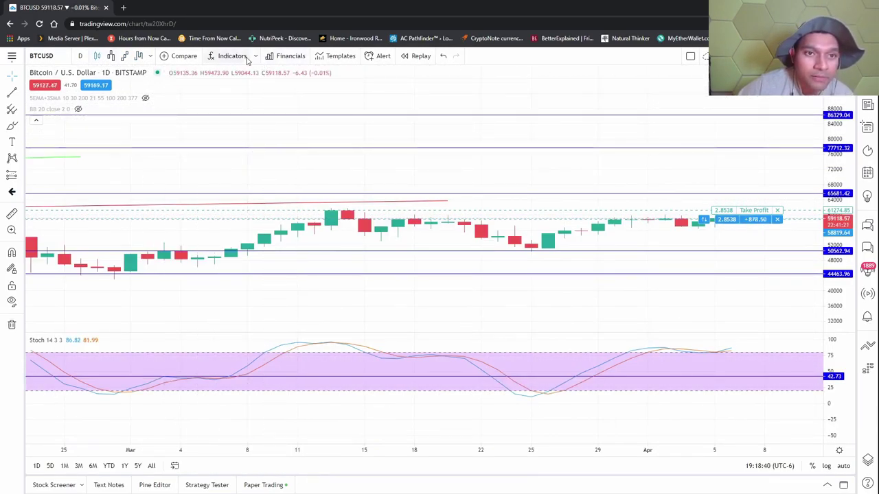
Step: Add Bollinger Bands from the favorite indicators to the daily BTCUSD candlestick chart
click(247, 59)
click(256, 58)
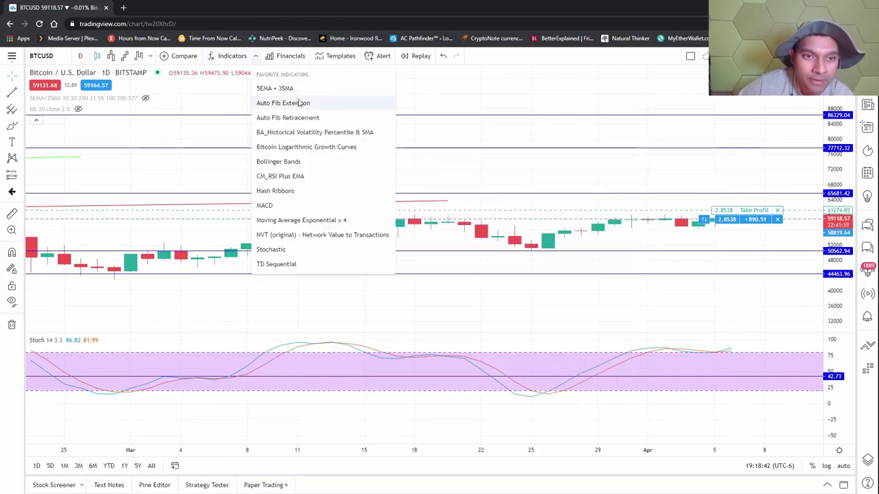
click(308, 163)
Step: Examine how the February to April 2021 candles sit within the Bollinger Bands
scroll(667, 279, down, 5)
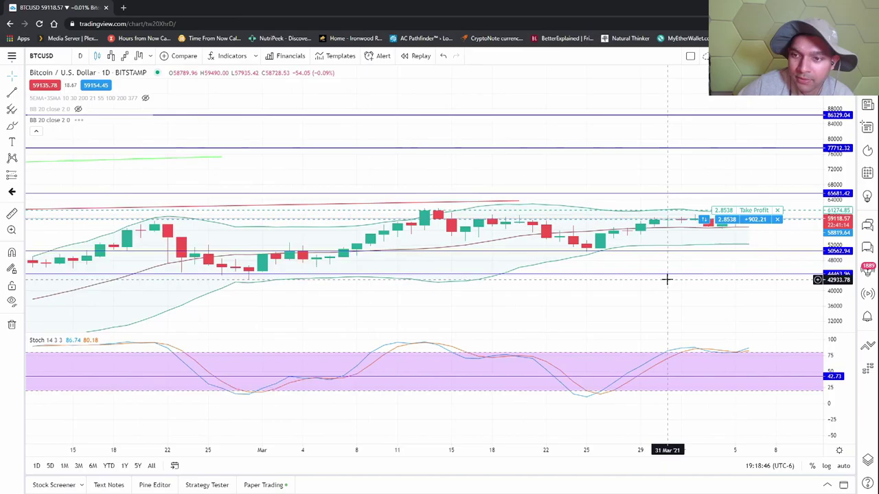
drag(591, 309, 451, 292)
scroll(451, 292, up, 8)
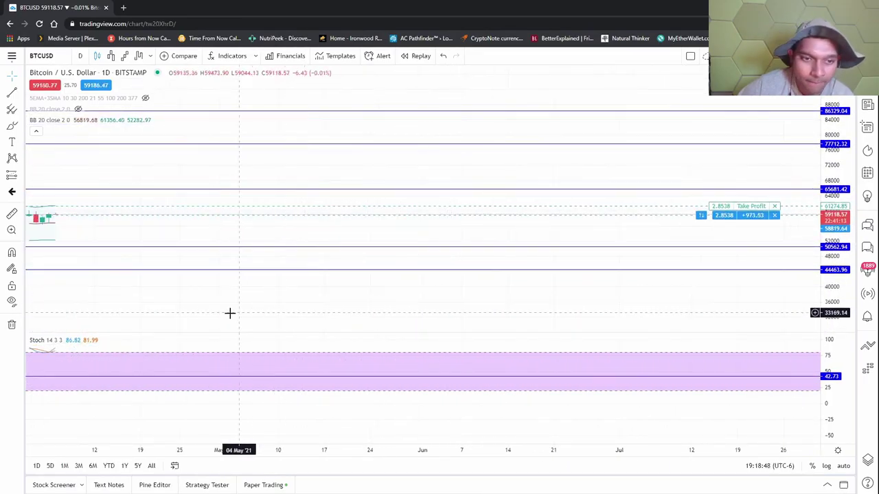
drag(229, 313, 537, 288)
drag(833, 248, 834, 132)
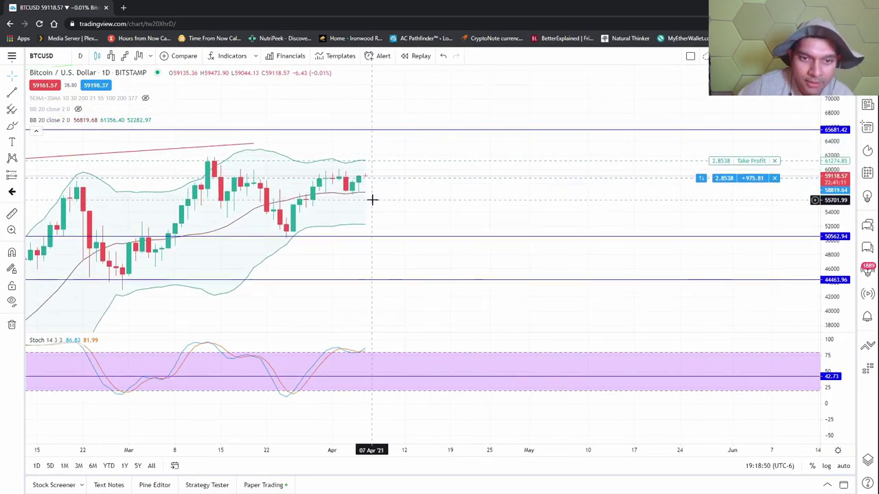
scroll(462, 218, up, 4)
drag(377, 200, 563, 214)
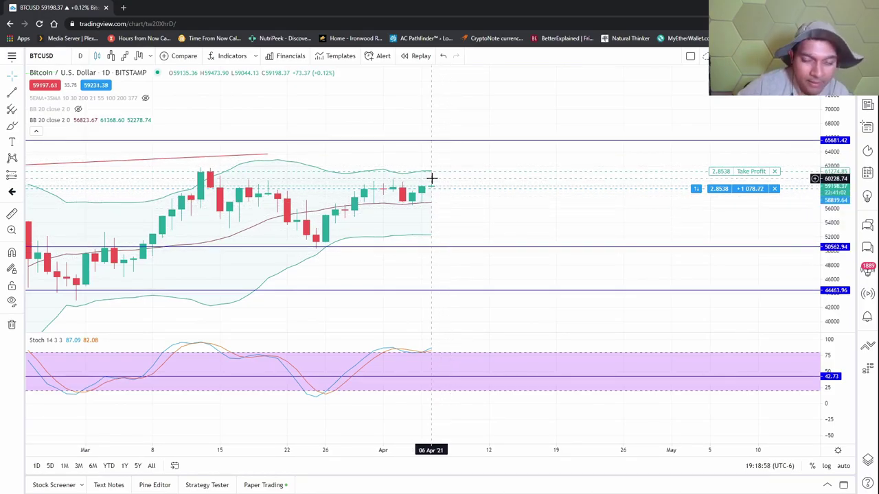
scroll(613, 212, down, 5)
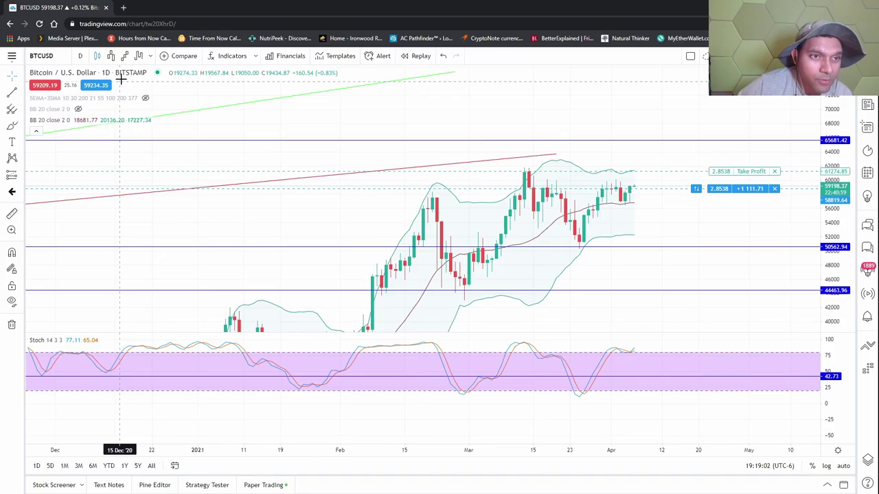
Step: Add the favorite MACD indicator in a pane under the Stochastic and remove it again after viewing it
click(258, 57)
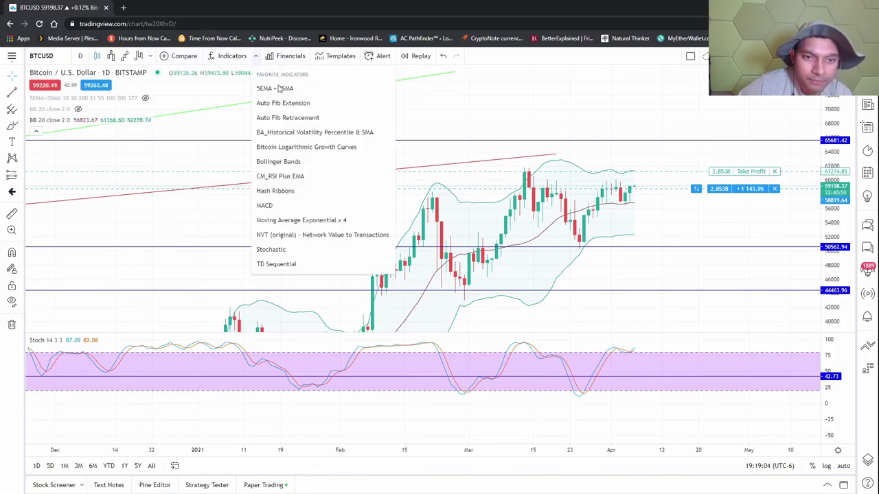
click(313, 207)
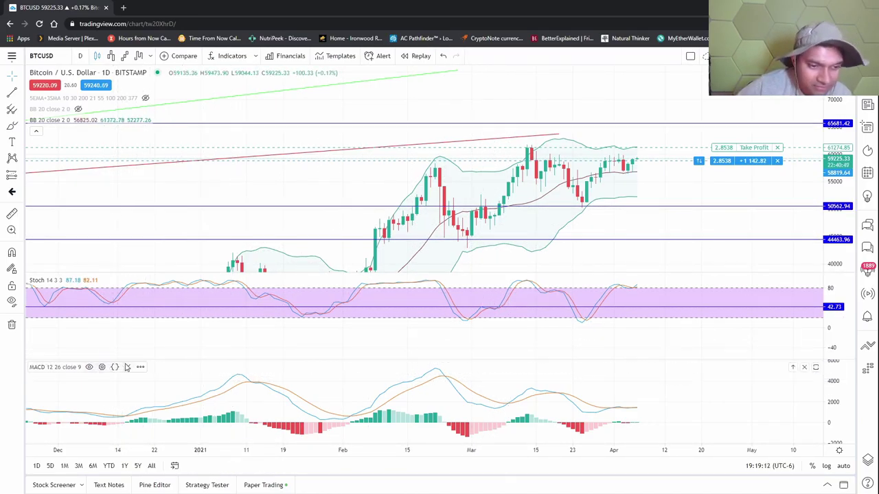
click(127, 367)
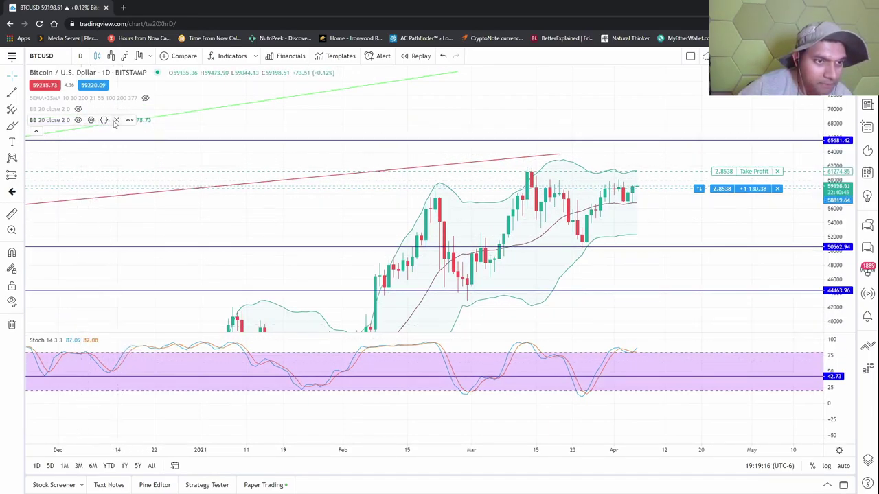
Step: Remove the newly added Bollinger Bands, unhide the older hidden Bollinger Bands and remove those too
click(116, 121)
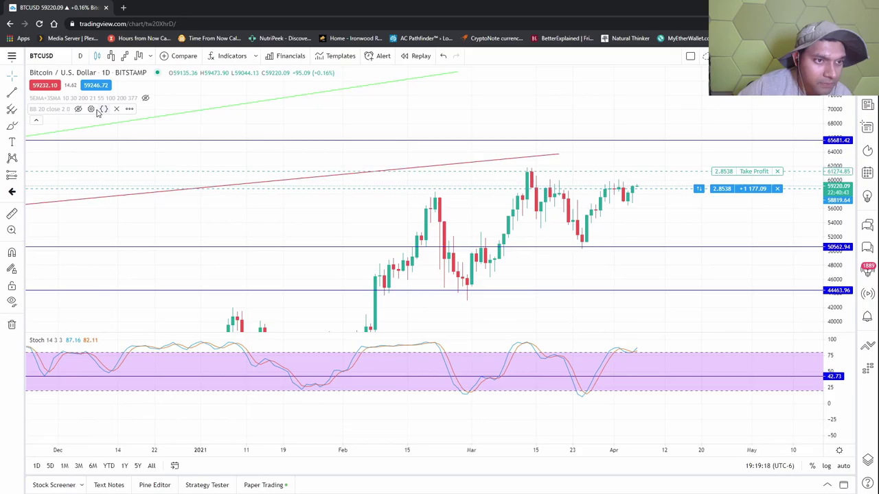
click(78, 109)
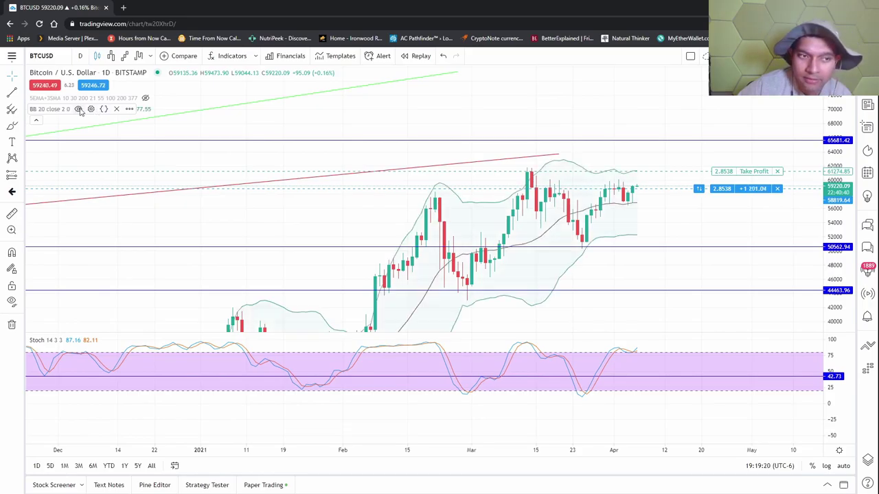
click(117, 109)
Step: Add the Hash Ribbons favorite indicator under the chart and examine its capitulation and buy signals from late 2020
click(254, 57)
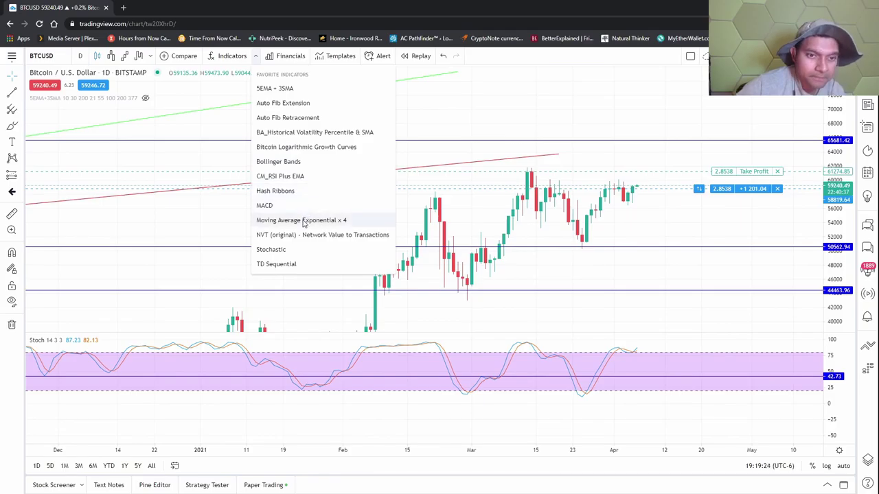
click(300, 192)
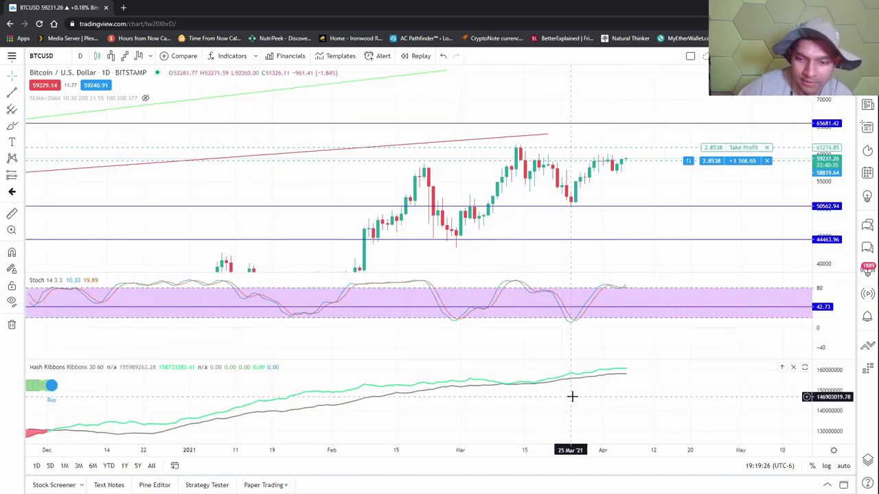
scroll(571, 396, down, 5)
scroll(571, 396, up, 3)
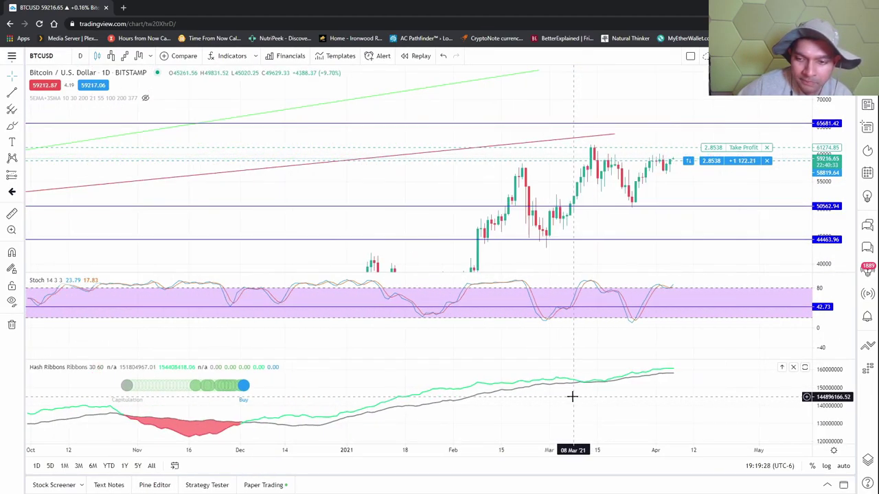
Step: Remove the hidden 5EMA+3SMA indicator and the Hash Ribbons indicator from the chart
click(171, 97)
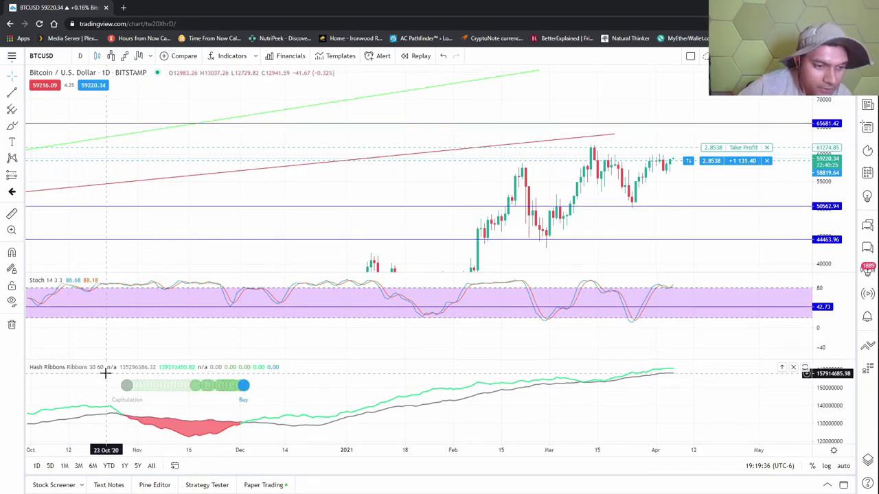
click(149, 367)
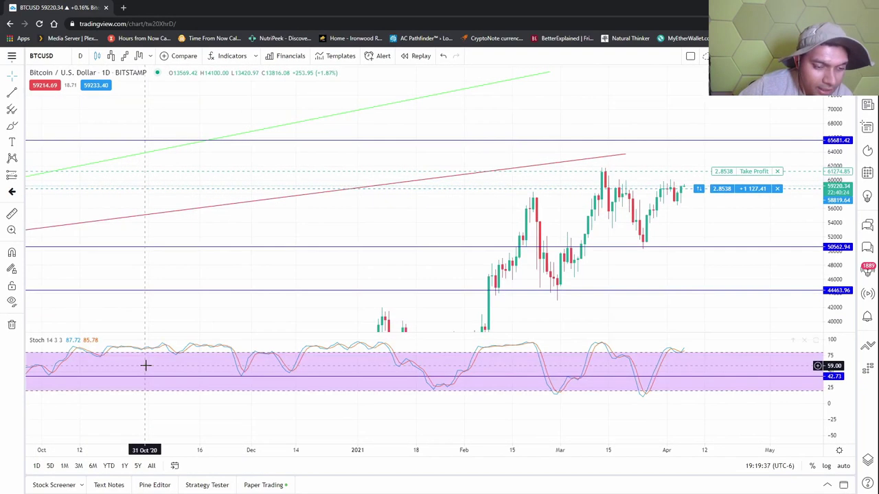
Step: Add the 5EMA + 3SMA favorite indicator to the chart and review its moving-average input settings
click(256, 56)
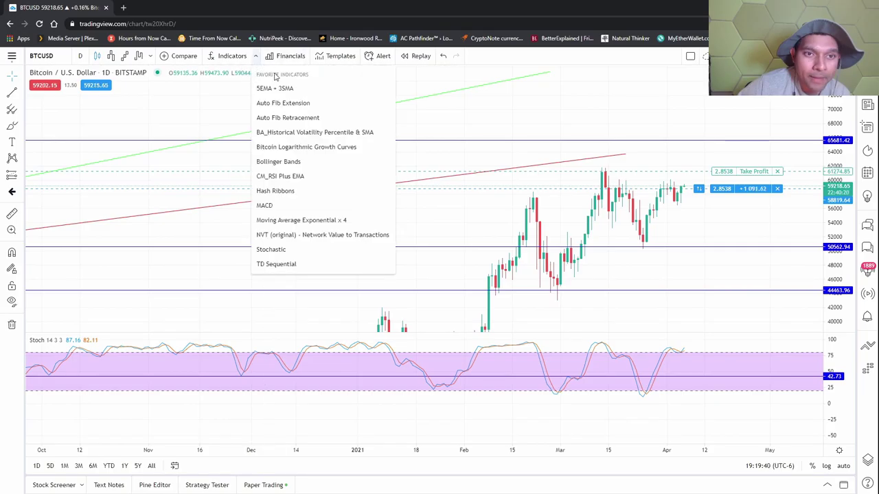
click(275, 88)
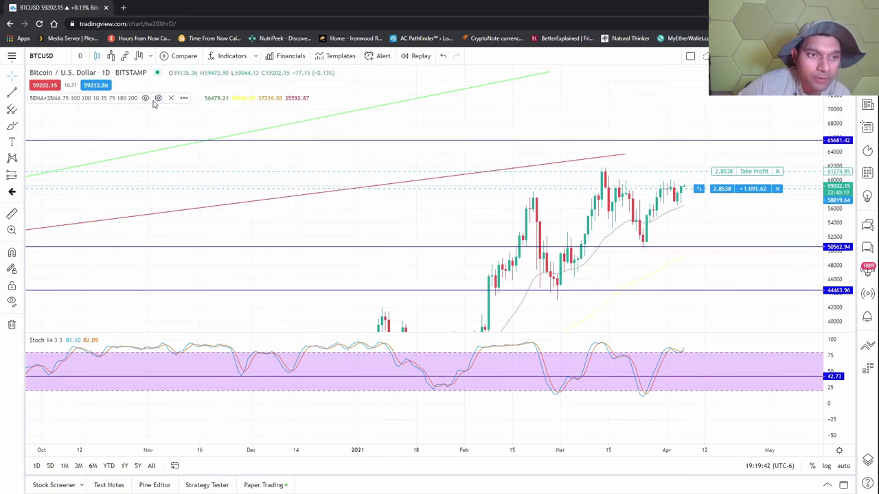
click(158, 98)
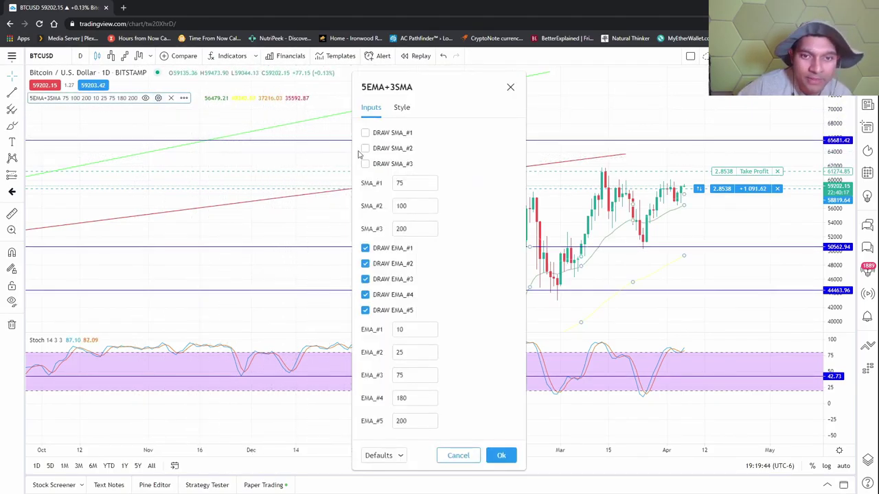
click(469, 457)
drag(408, 222, 257, 238)
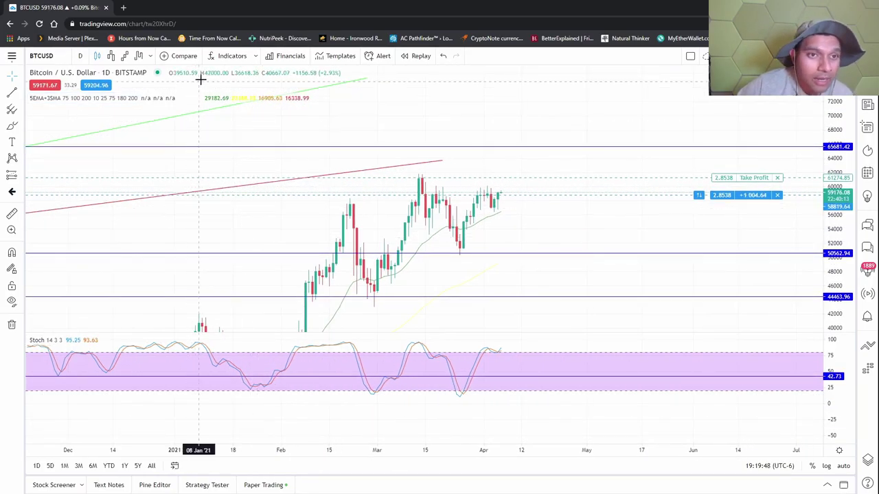
Step: Add the TD Sequential favorite indicator to the BTCUSD chart and examine its count numbers on the February to April 2021 candles
click(256, 56)
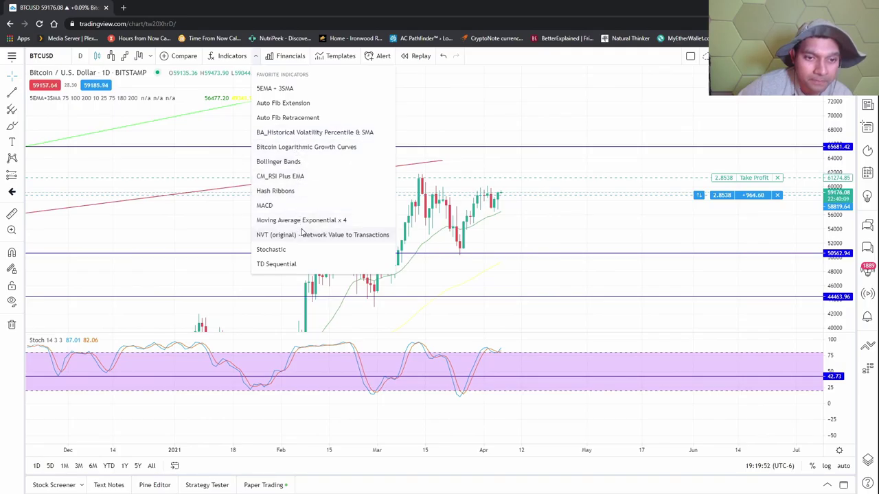
click(307, 267)
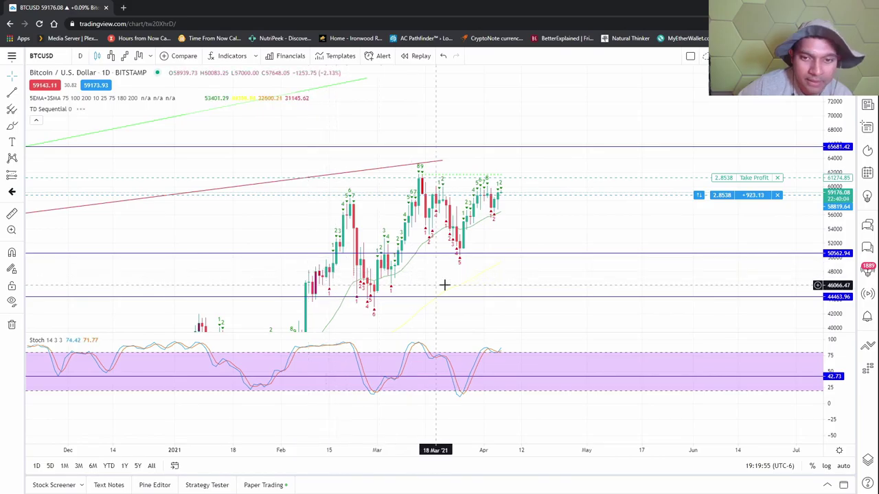
scroll(431, 278, up, 5)
drag(516, 239, 591, 238)
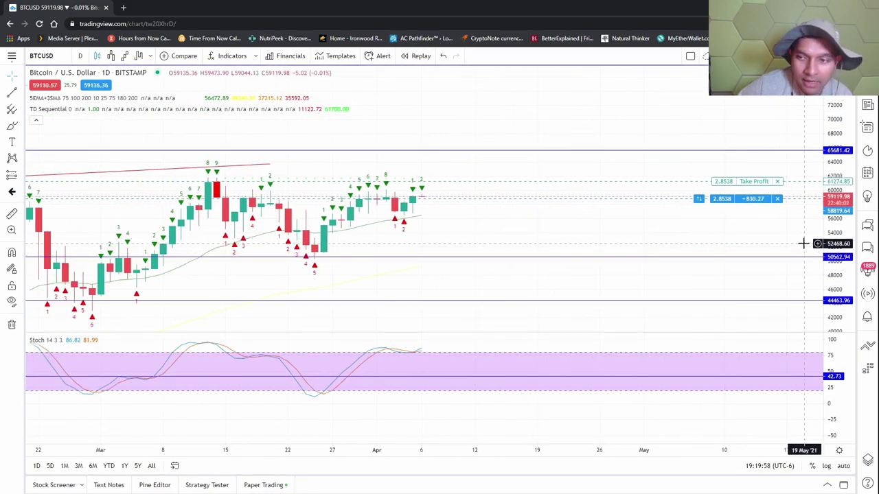
scroll(441, 258, up, 4)
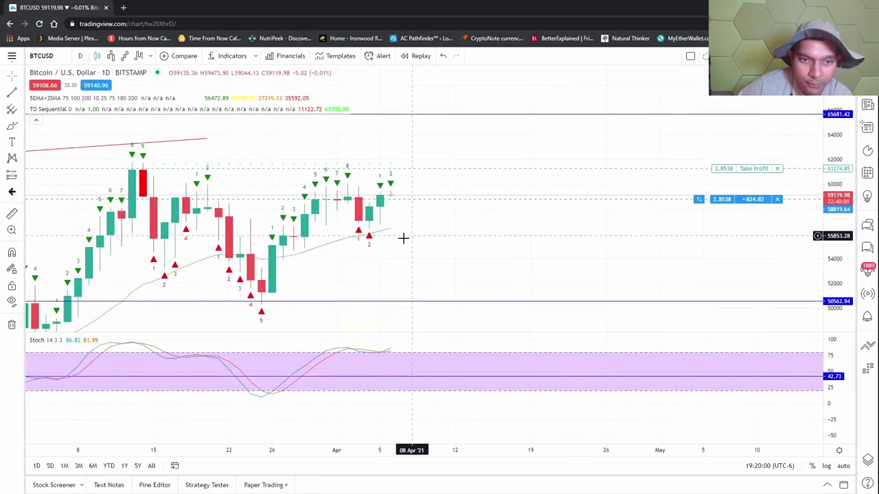
scroll(323, 206, down, 2)
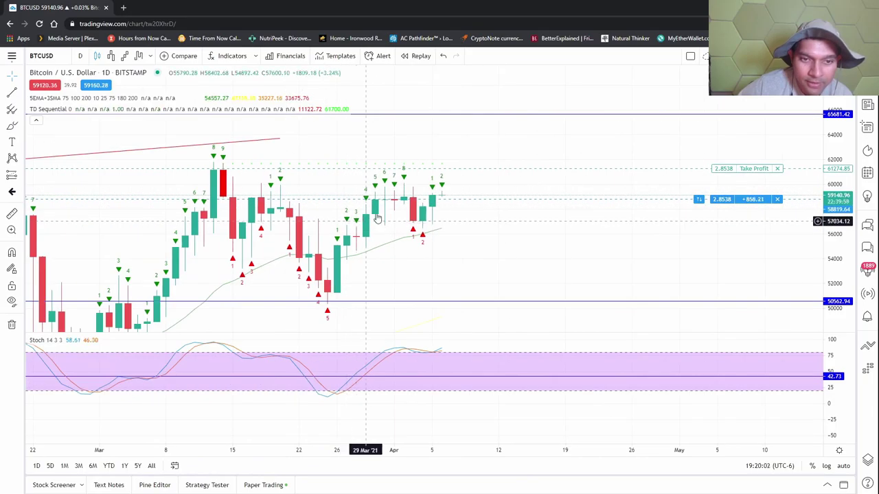
scroll(642, 212, down, 2)
drag(842, 137, 841, 248)
drag(671, 245, 566, 226)
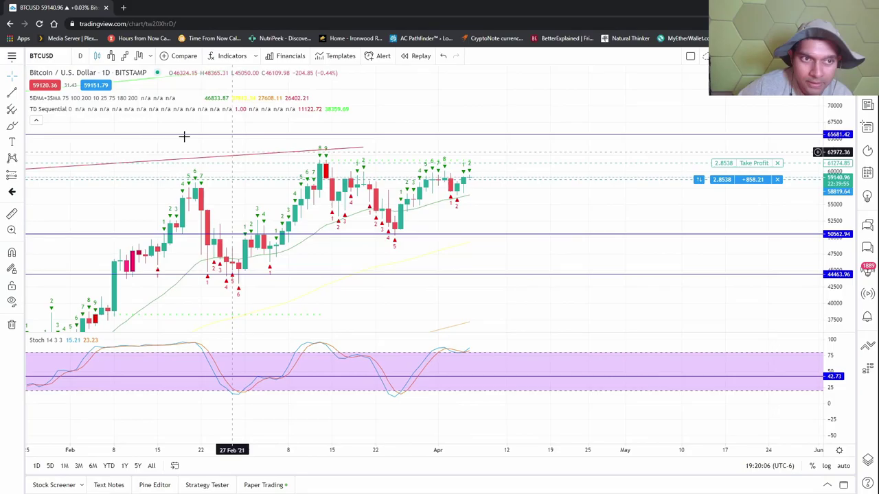
click(79, 110)
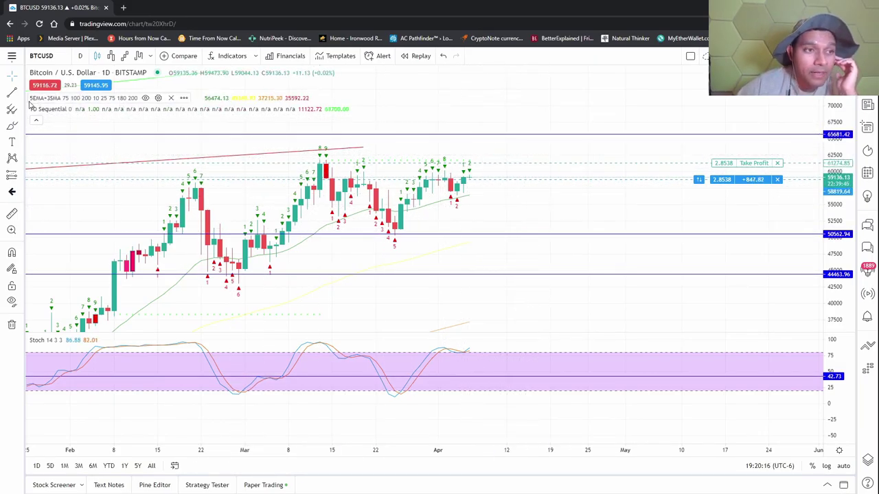
Step: Switch the BTCUSD chart to the Kagi type and examine its most recent price swings
click(139, 55)
scroll(579, 204, up, 5)
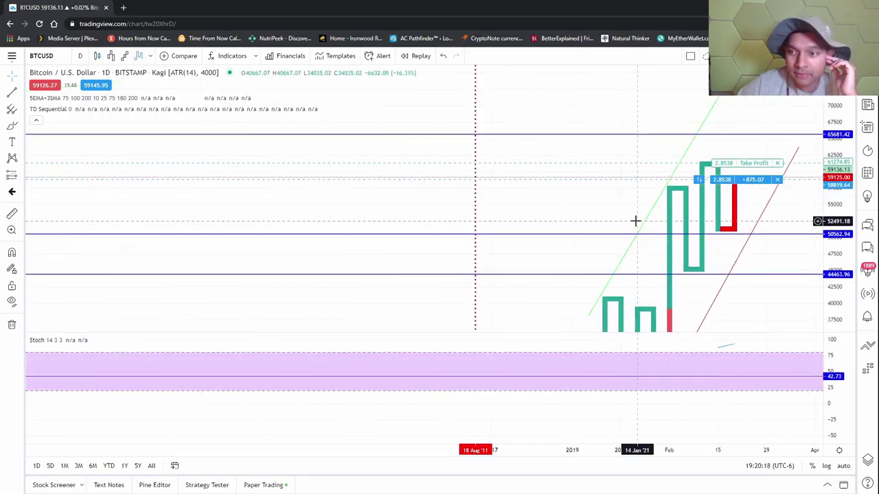
drag(749, 261, 483, 268)
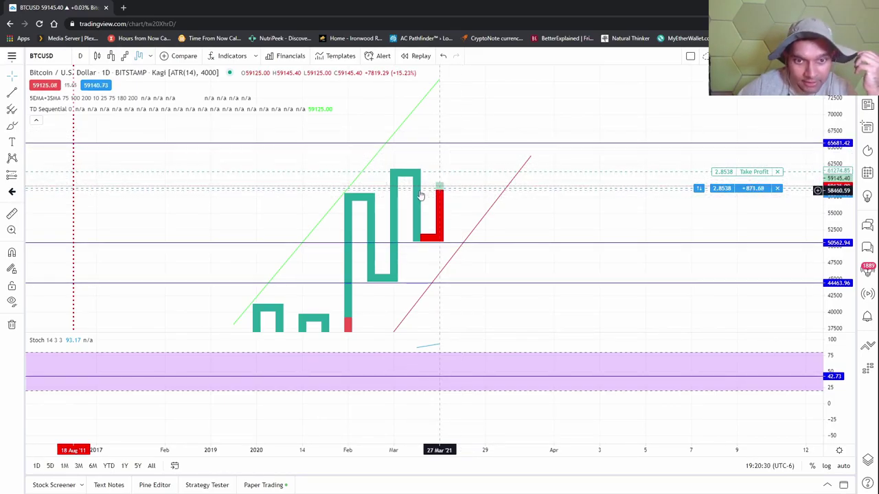
Step: Load the saved ETHUSD chart layout and change its chart type to Renko
click(12, 58)
mouse_move(108, 66)
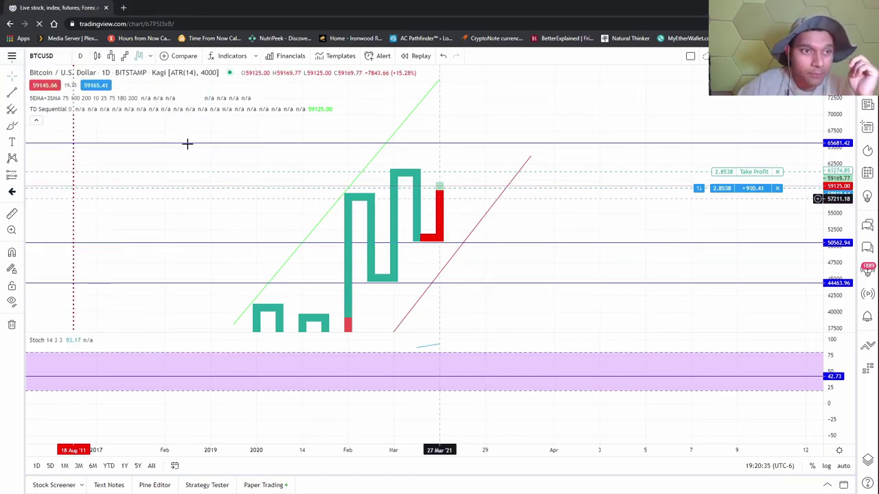
click(129, 56)
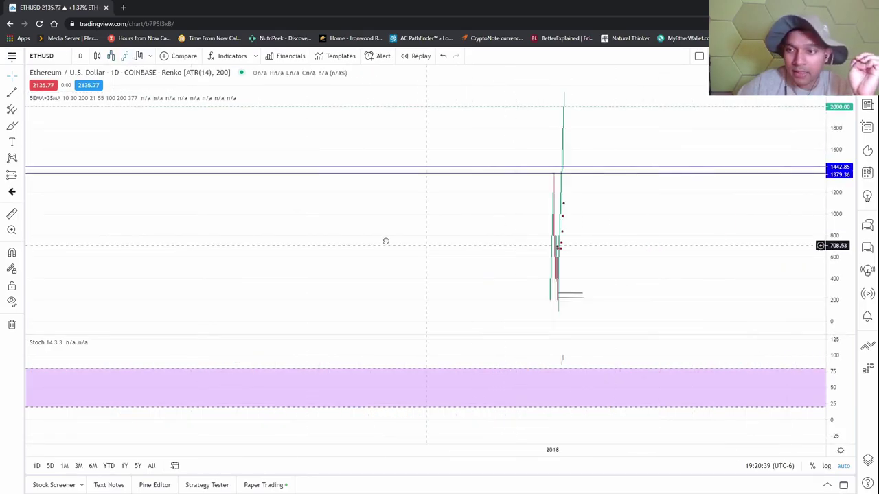
Step: Examine the ETHUSD Renko bricks from 2018 through the latest uptrend into April 2021
drag(386, 241, 241, 240)
scroll(396, 237, up, 5)
drag(110, 247, 494, 329)
scroll(471, 335, up, 3)
drag(133, 288, 586, 185)
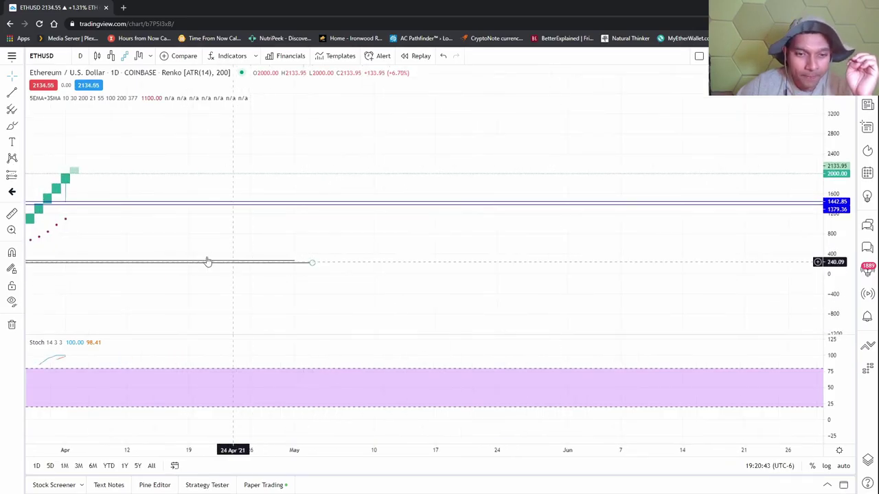
drag(49, 264, 517, 272)
scroll(661, 293, up, 4)
drag(833, 247, 837, 148)
drag(487, 280, 510, 229)
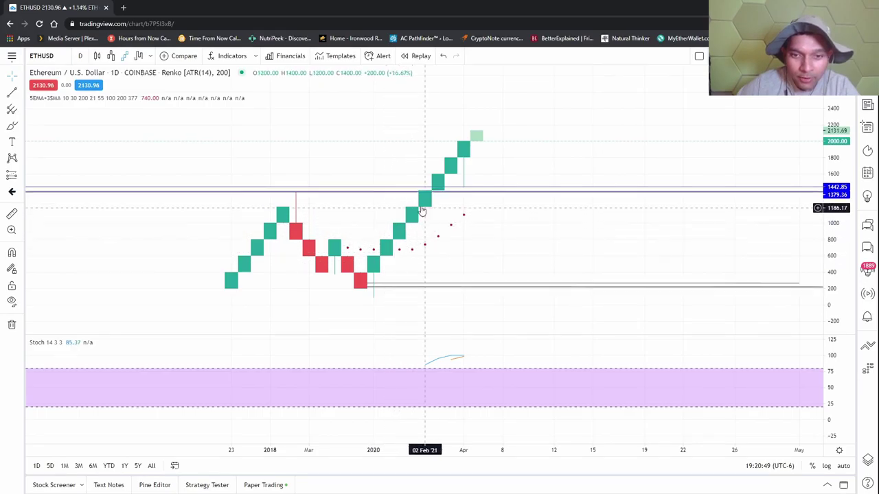
drag(523, 157, 454, 272)
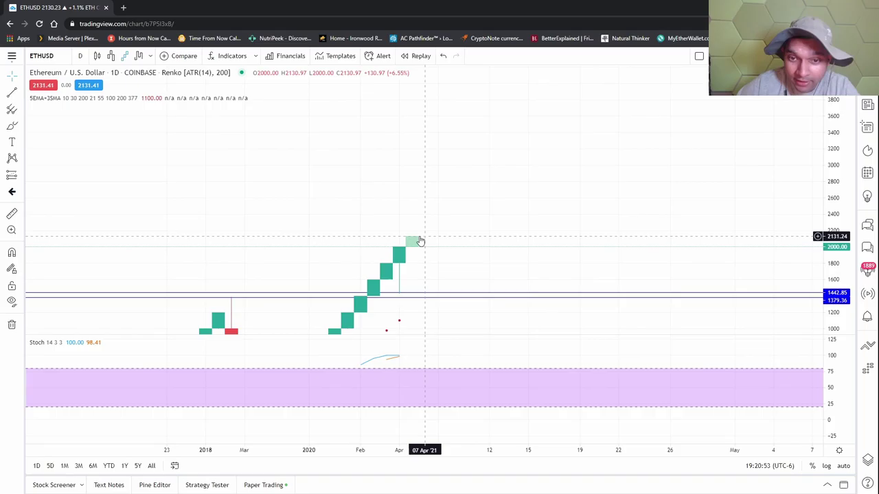
drag(504, 211, 525, 141)
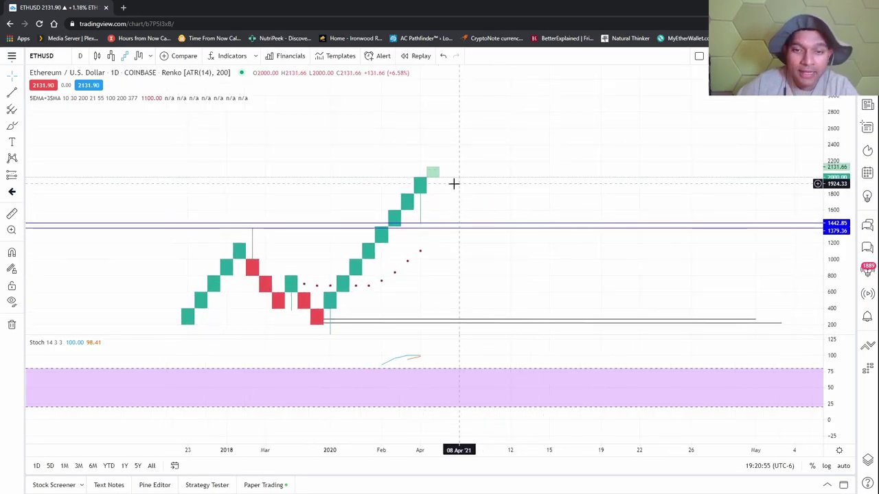
drag(468, 172, 396, 255)
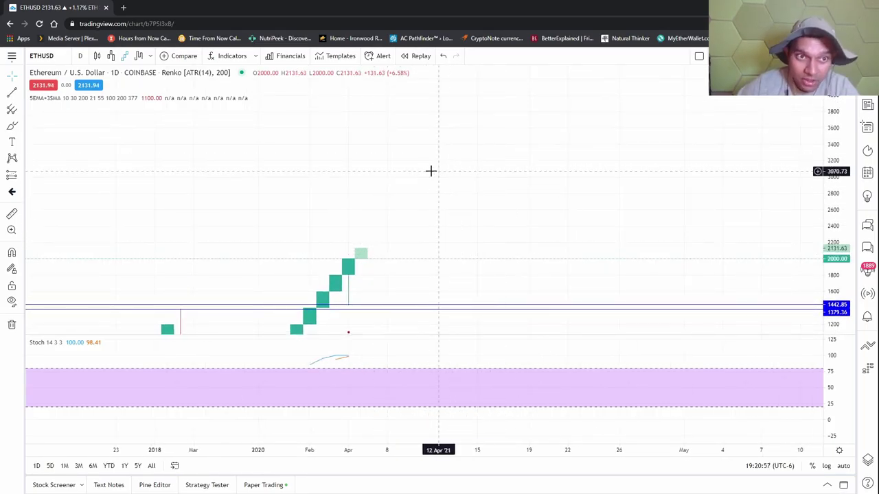
Step: Change the ETHUSD chart to Kagi and measure the percentage rise of the tall 2017 line up to its peak
click(138, 57)
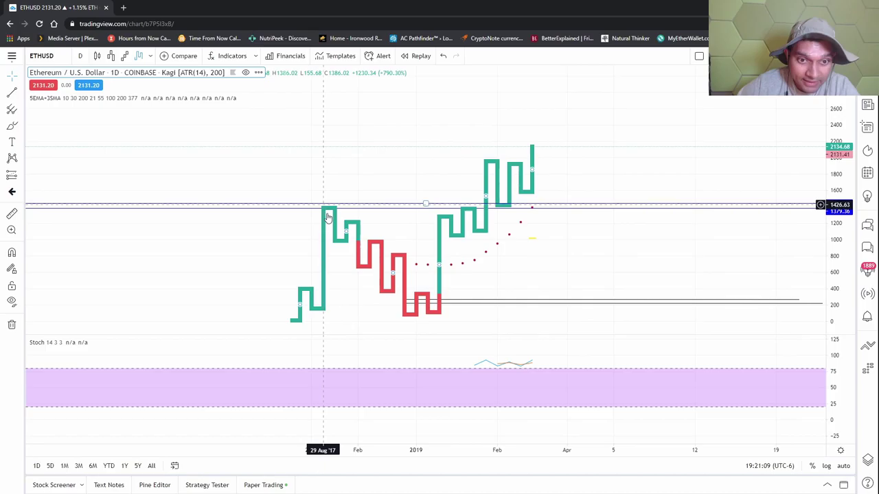
click(12, 213)
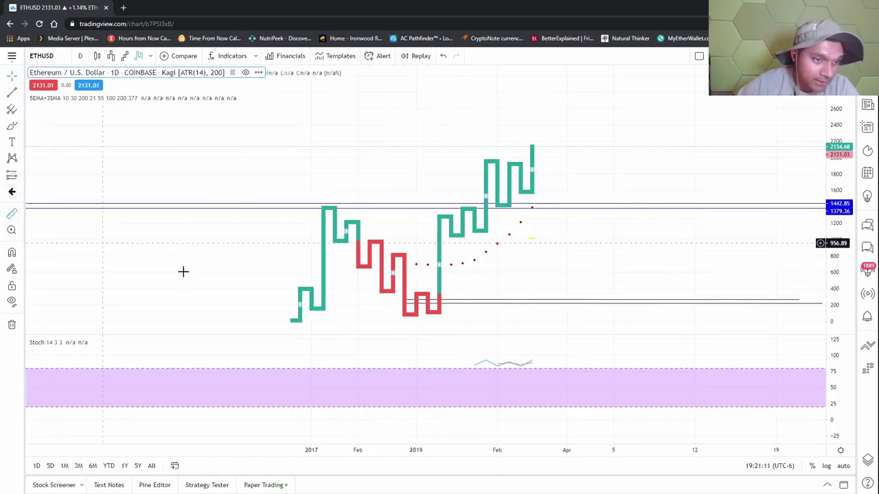
click(323, 310)
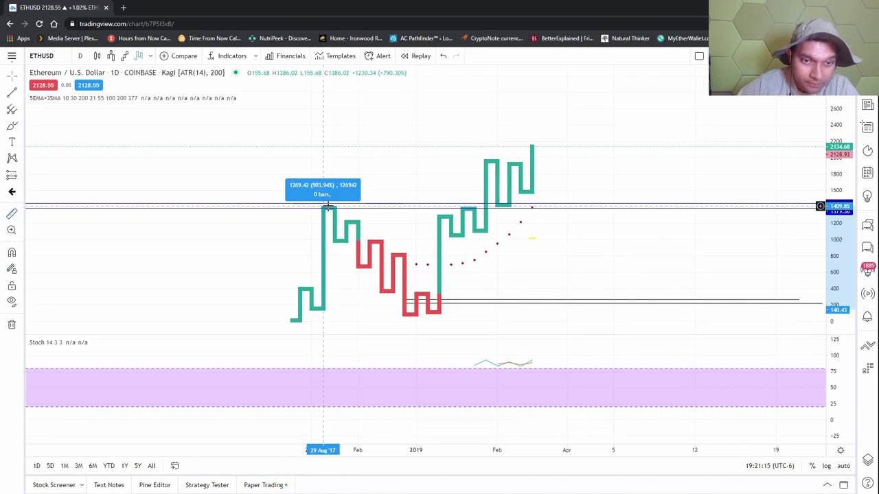
click(327, 206)
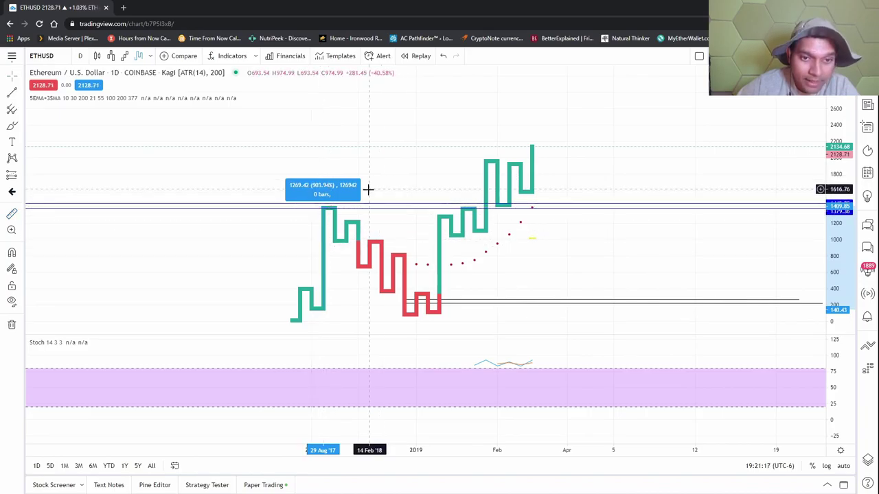
click(645, 246)
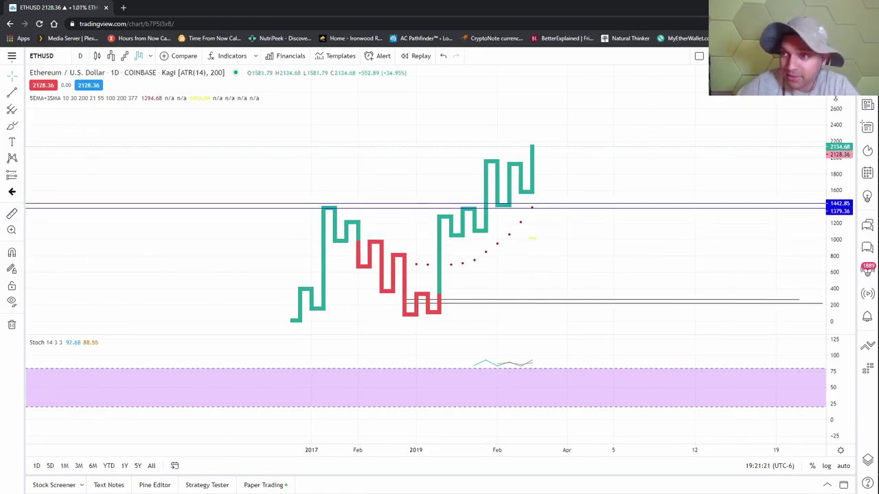
Step: Measure a projected rise on the ETHUSD Kagi chart from the latest March 2021 line up to about 17,600
drag(835, 98, 785, 341)
scroll(639, 270, down, 5)
drag(654, 269, 423, 337)
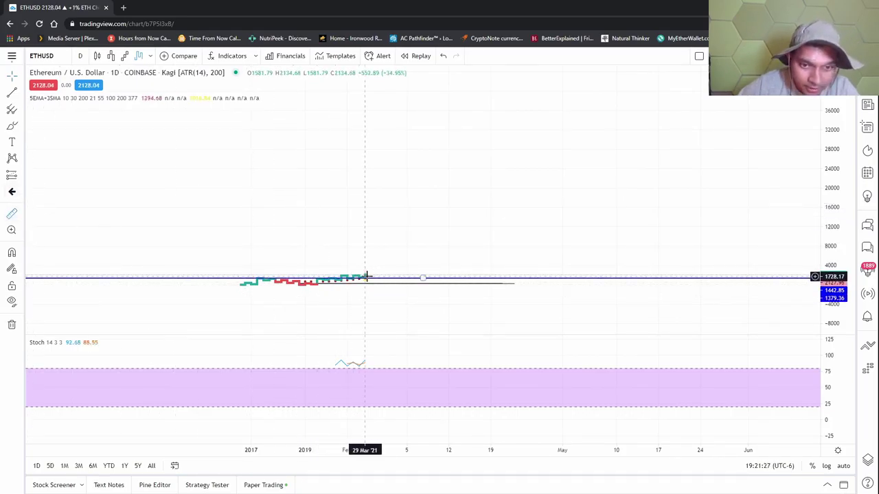
mouse_move(365, 277)
mouse_down()
mouse_move(366, 180)
mouse_move(366, 200)
mouse_up()
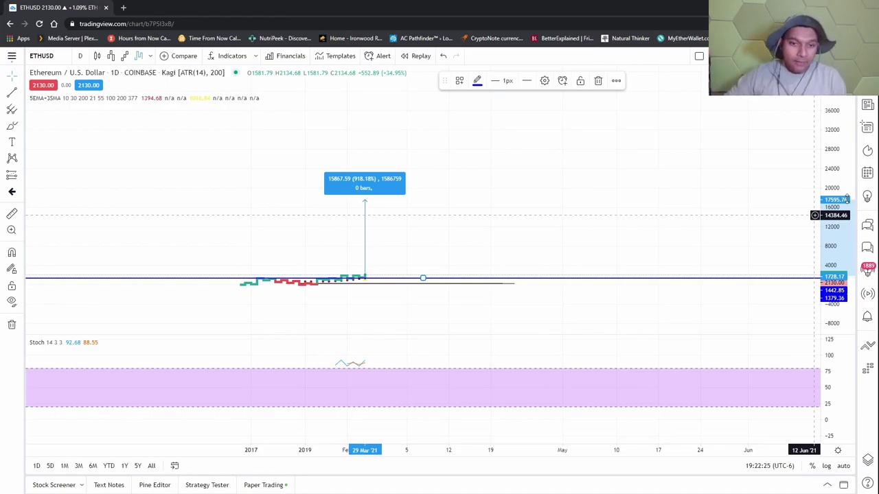
Step: Examine the overall ETHUSD Kagi pattern from 2017 to March 2021, comparing the earlier peak with the current uptrend
drag(833, 217, 831, 189)
scroll(763, 258, down, 3)
drag(630, 277, 589, 116)
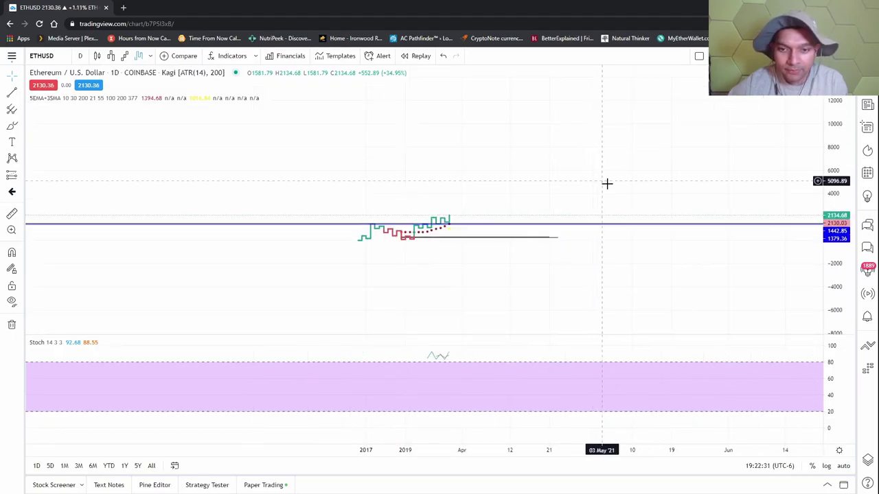
drag(827, 228, 825, 117)
scroll(794, 250, up, 2)
drag(384, 268, 640, 263)
scroll(331, 300, up, 5)
drag(331, 300, 503, 290)
drag(827, 247, 825, 132)
scroll(618, 271, up, 6)
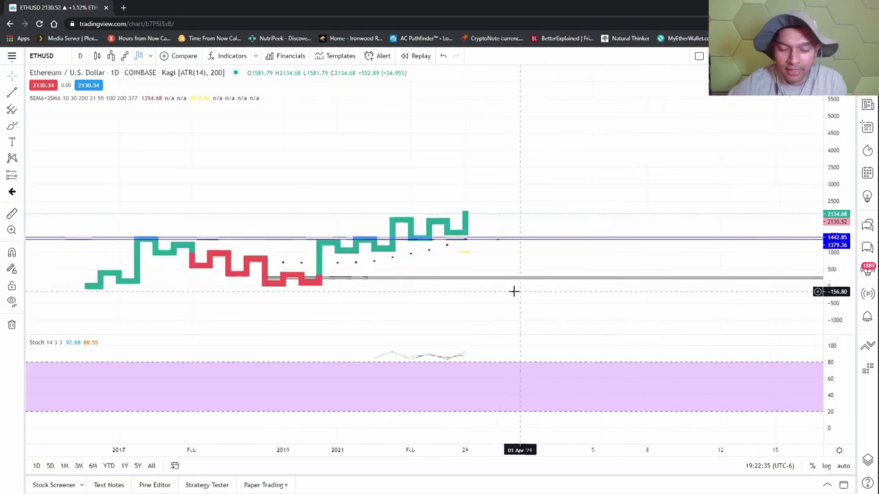
drag(430, 293, 543, 272)
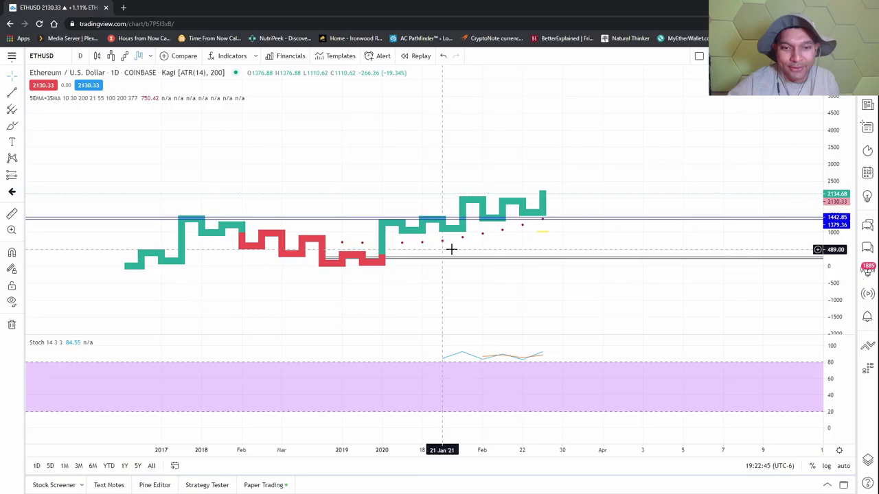
scroll(680, 195, down, 2)
drag(681, 195, 550, 228)
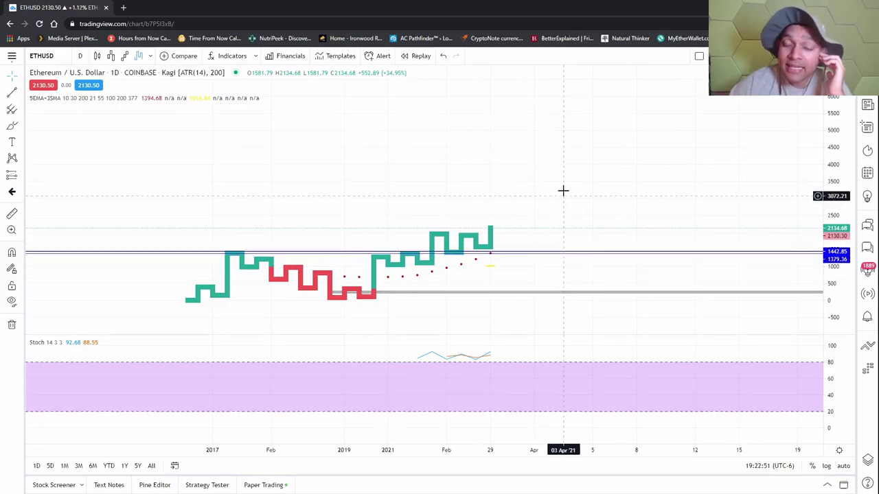
scroll(664, 189, down, 3)
drag(664, 189, 567, 216)
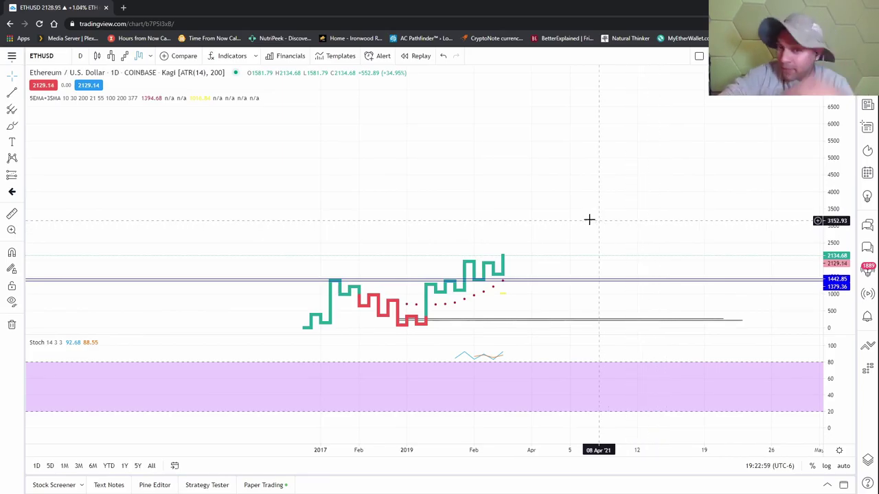
Step: Change the ETHUSD chart back to Renko and look at its latest bricks
click(124, 55)
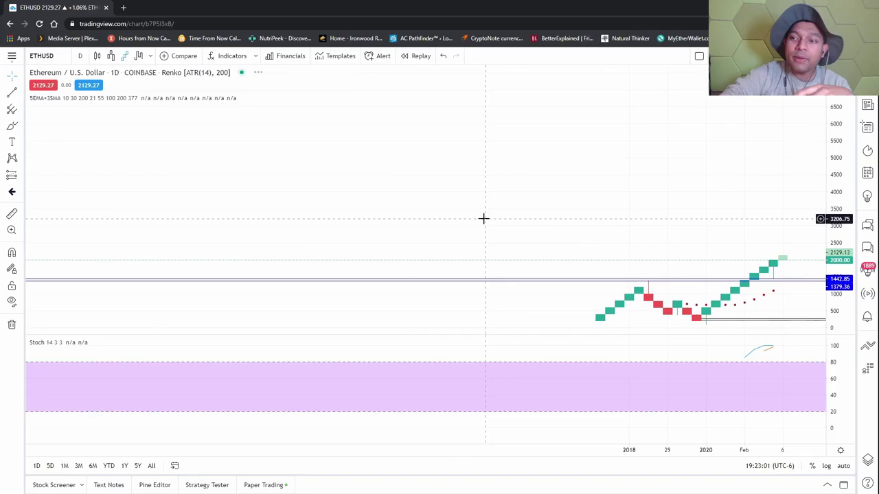
drag(800, 213, 645, 217)
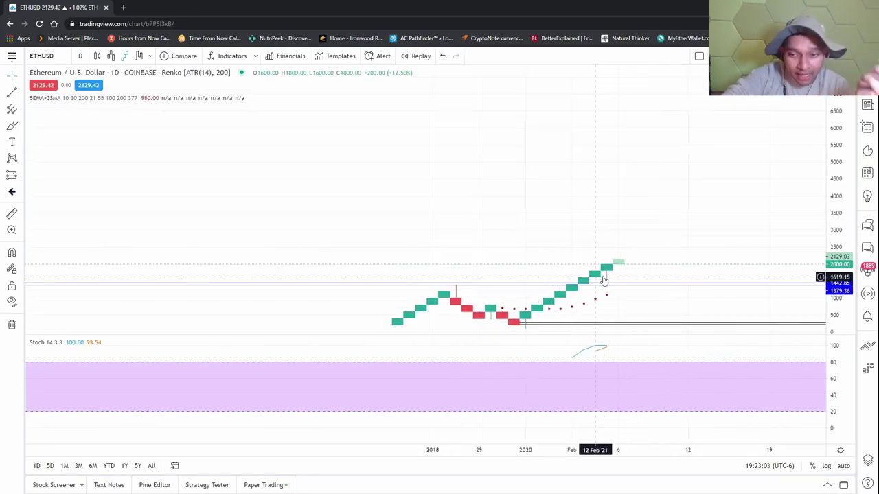
Step: Change the ETHUSD chart to Line Break and examine the recent trend against the moving averages and Stochastic
scroll(559, 252, down, 5)
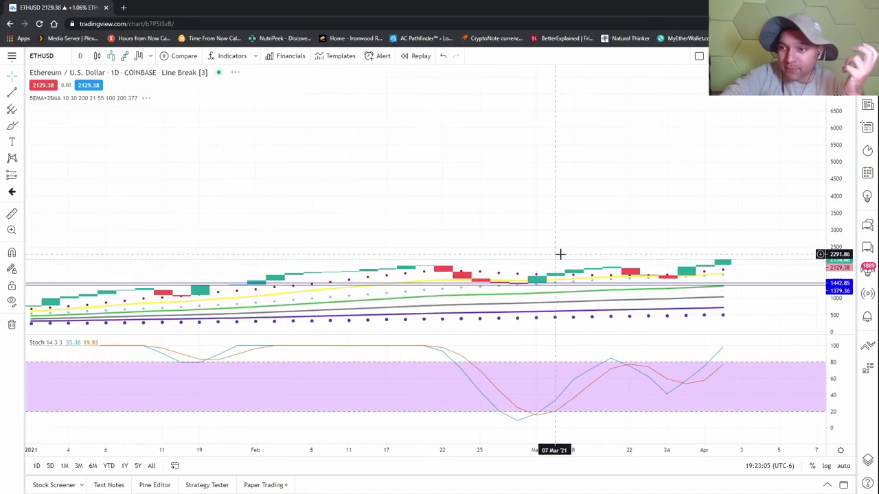
scroll(549, 243, up, 5)
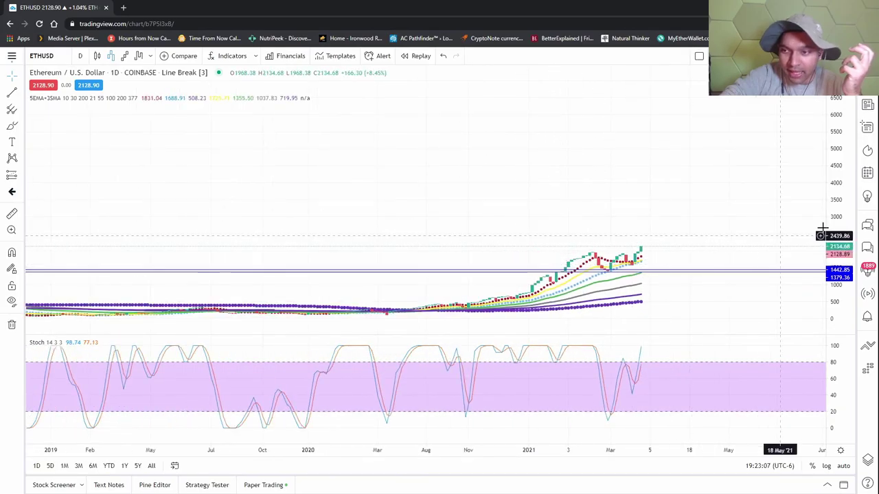
scroll(555, 226, up, 3)
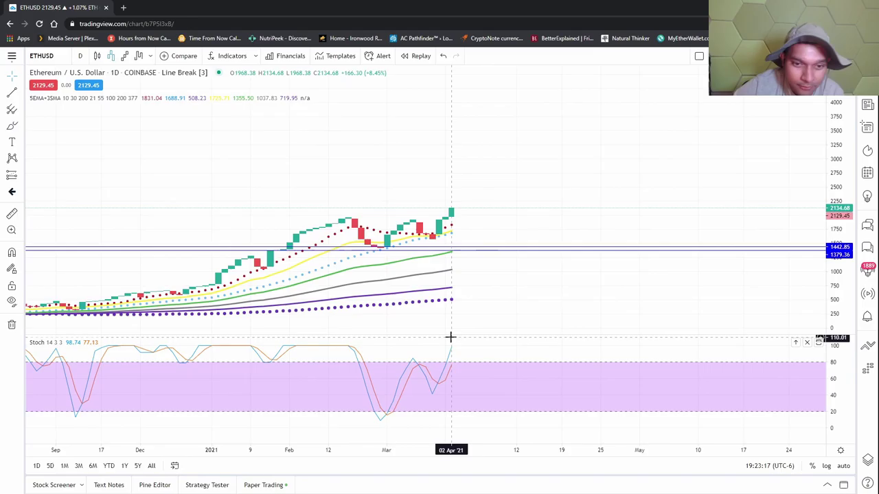
drag(522, 338, 653, 359)
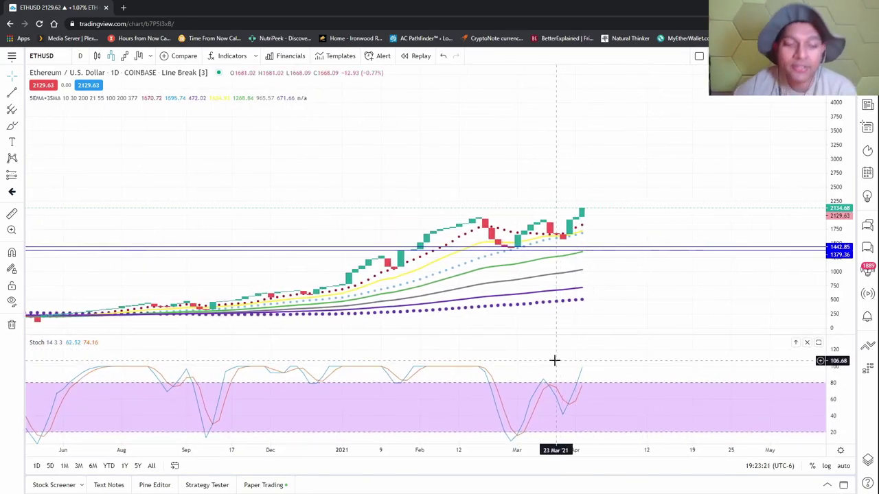
Step: Show the open Paper Trading positions below the ETHUSD chart
click(263, 484)
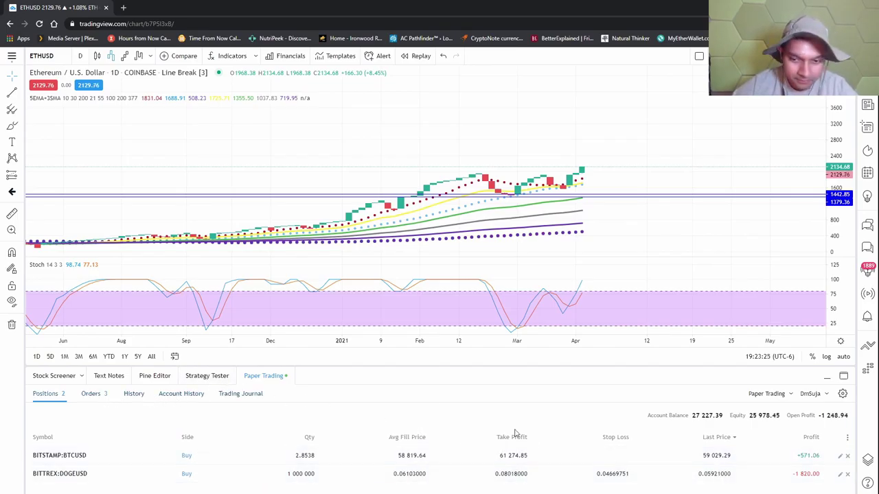
Step: Create a new Paper Trading market buy order for COINBASE:ETHUSD with a quantity of 10 units
right_click(198, 490)
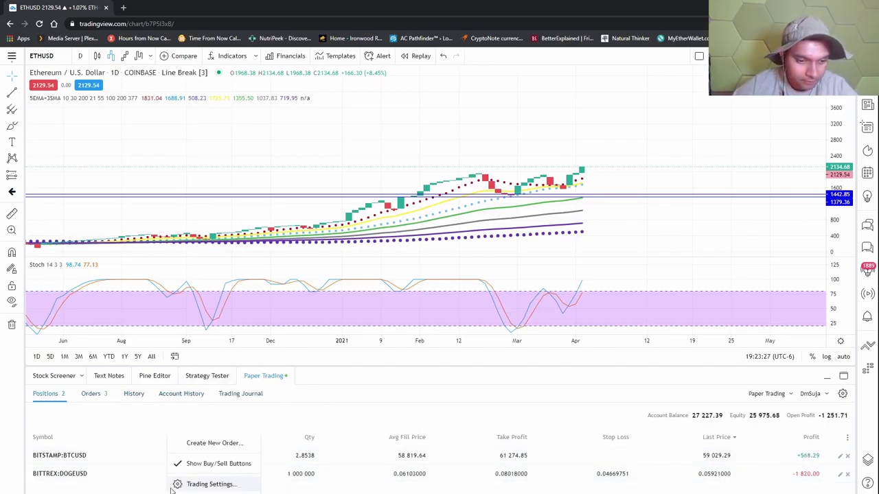
click(199, 443)
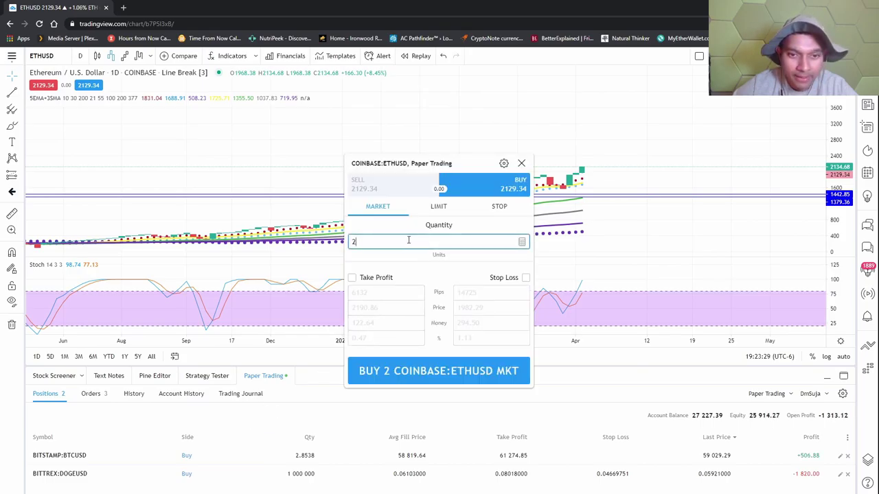
text(10)
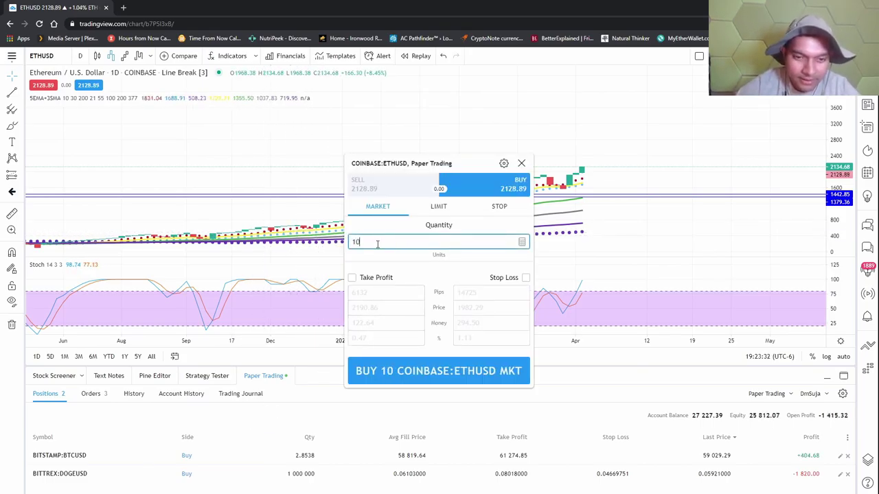
Step: Enable Take Profit on the ETHUSD buy order and set its price to 17000
click(348, 276)
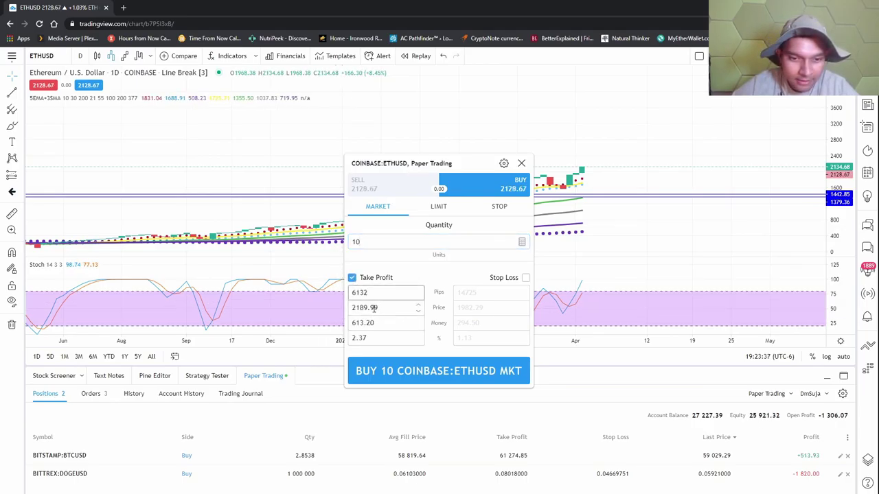
double_click(362, 309)
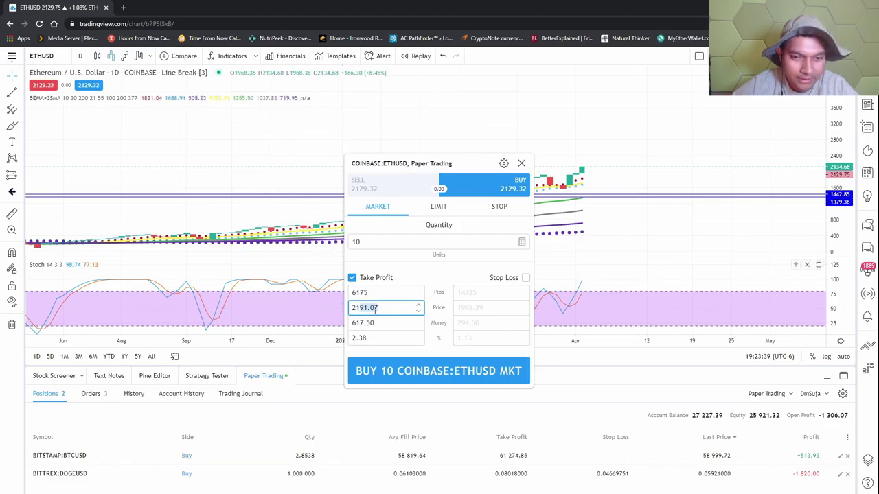
drag(378, 308, 368, 309)
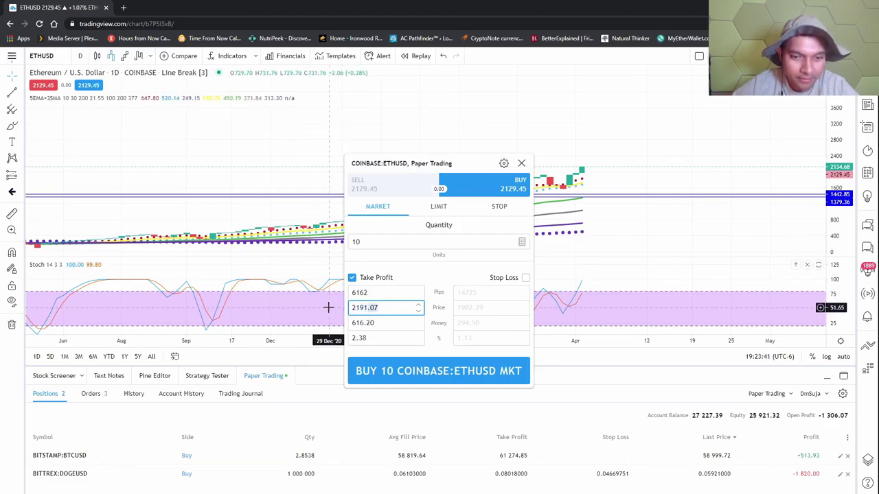
text(1)
key(BackSpace)
key(BackSpace)
key(BackSpace)
key(BackSpace)
key(BackSpace)
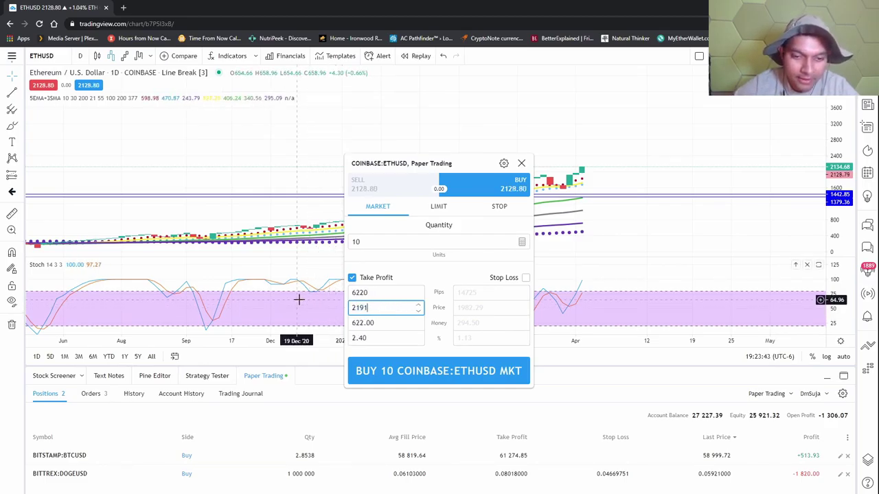
text(17000)
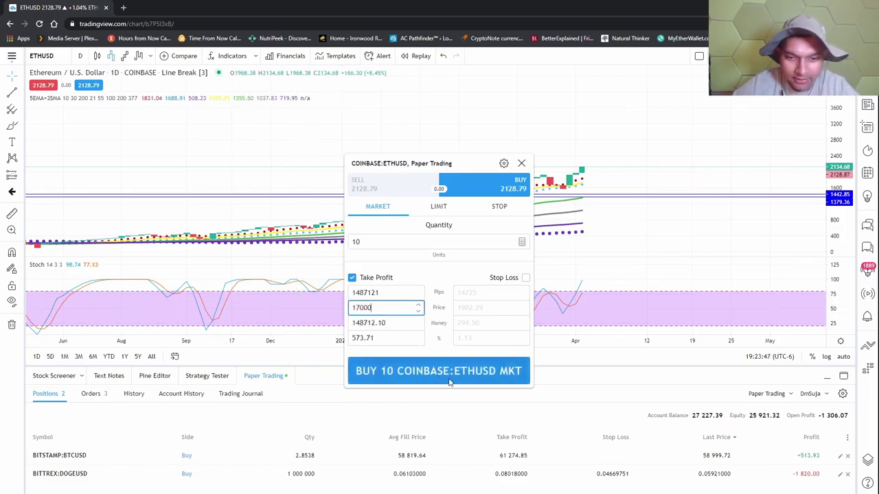
Step: Enable Stop Loss on the ETHUSD order and change the chart to Kagi to examine the recent support levels
click(525, 277)
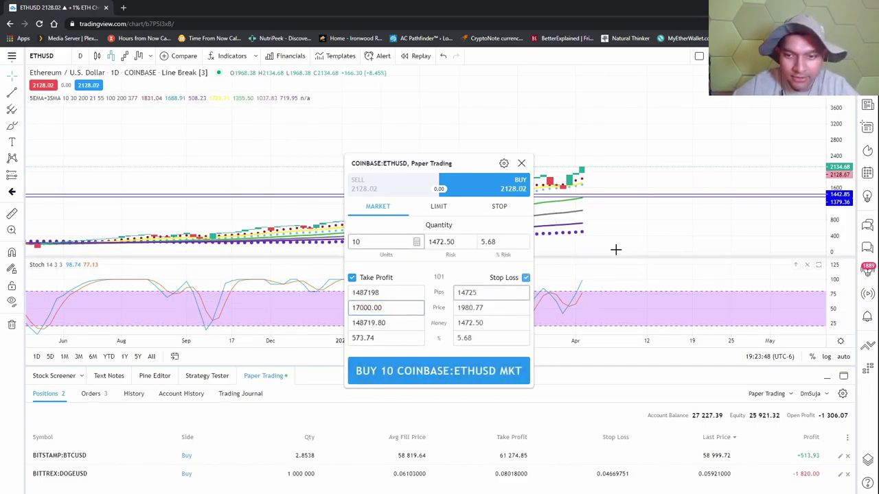
click(138, 57)
drag(749, 176, 593, 222)
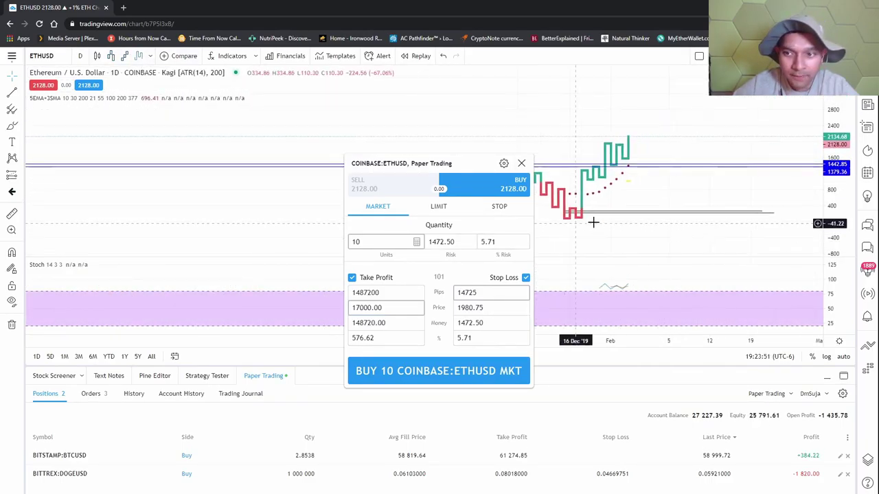
scroll(604, 223, up, 3)
drag(618, 180, 704, 160)
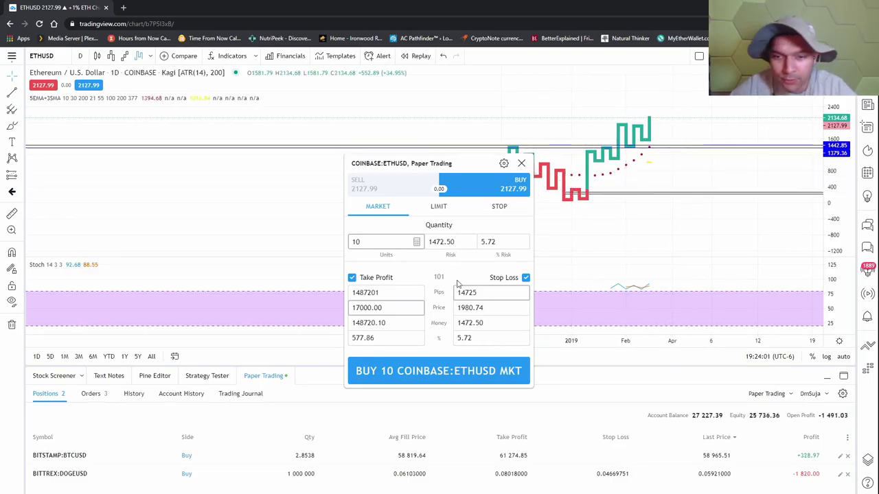
Step: Set the ETHUSD order's stop loss price to 1421.97
drag(475, 308, 443, 310)
text(1)
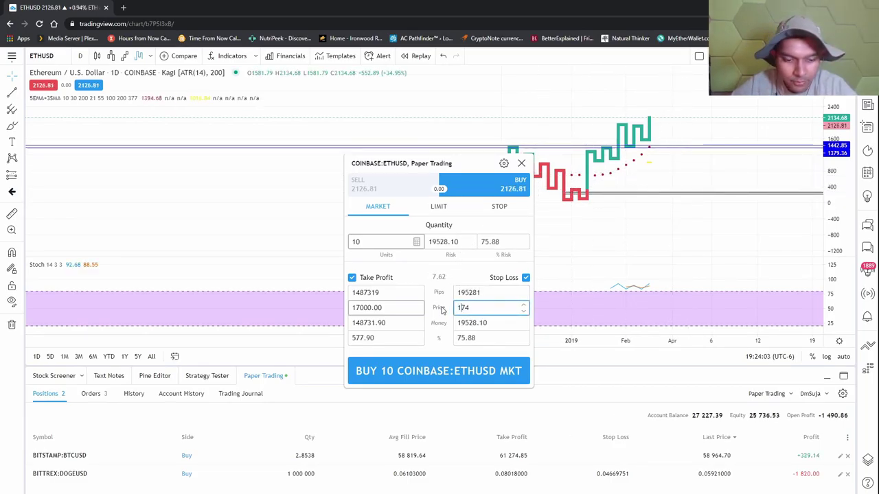
text(4422)
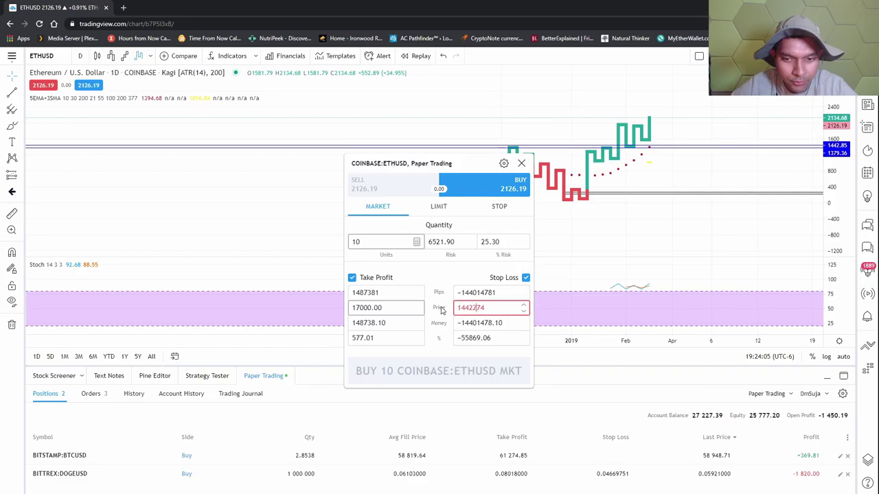
key(Delete)
key(Delete)
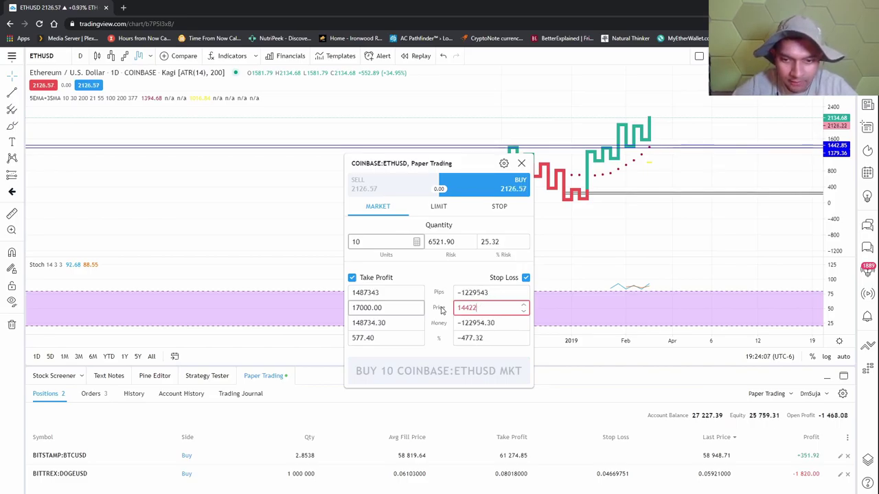
key(Down)
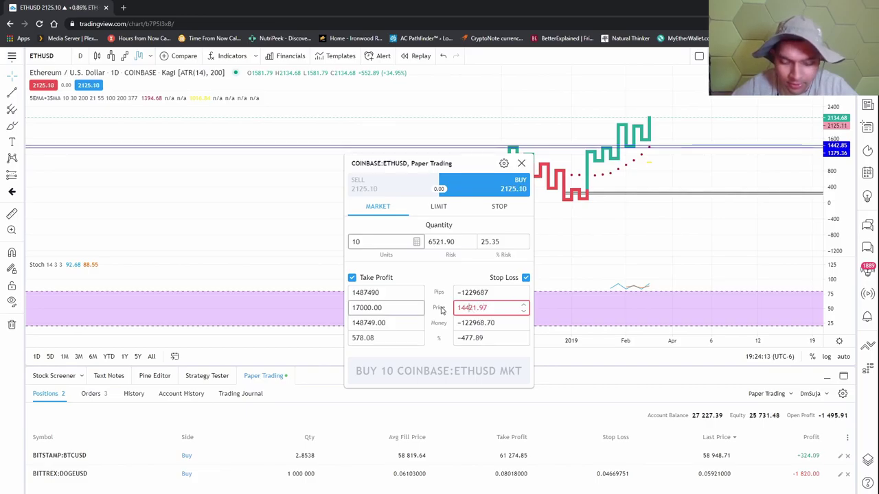
key(BackSpace)
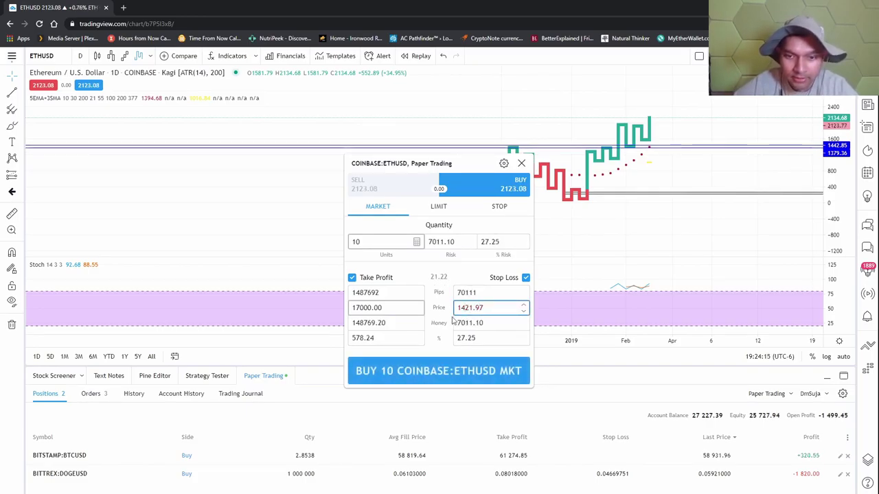